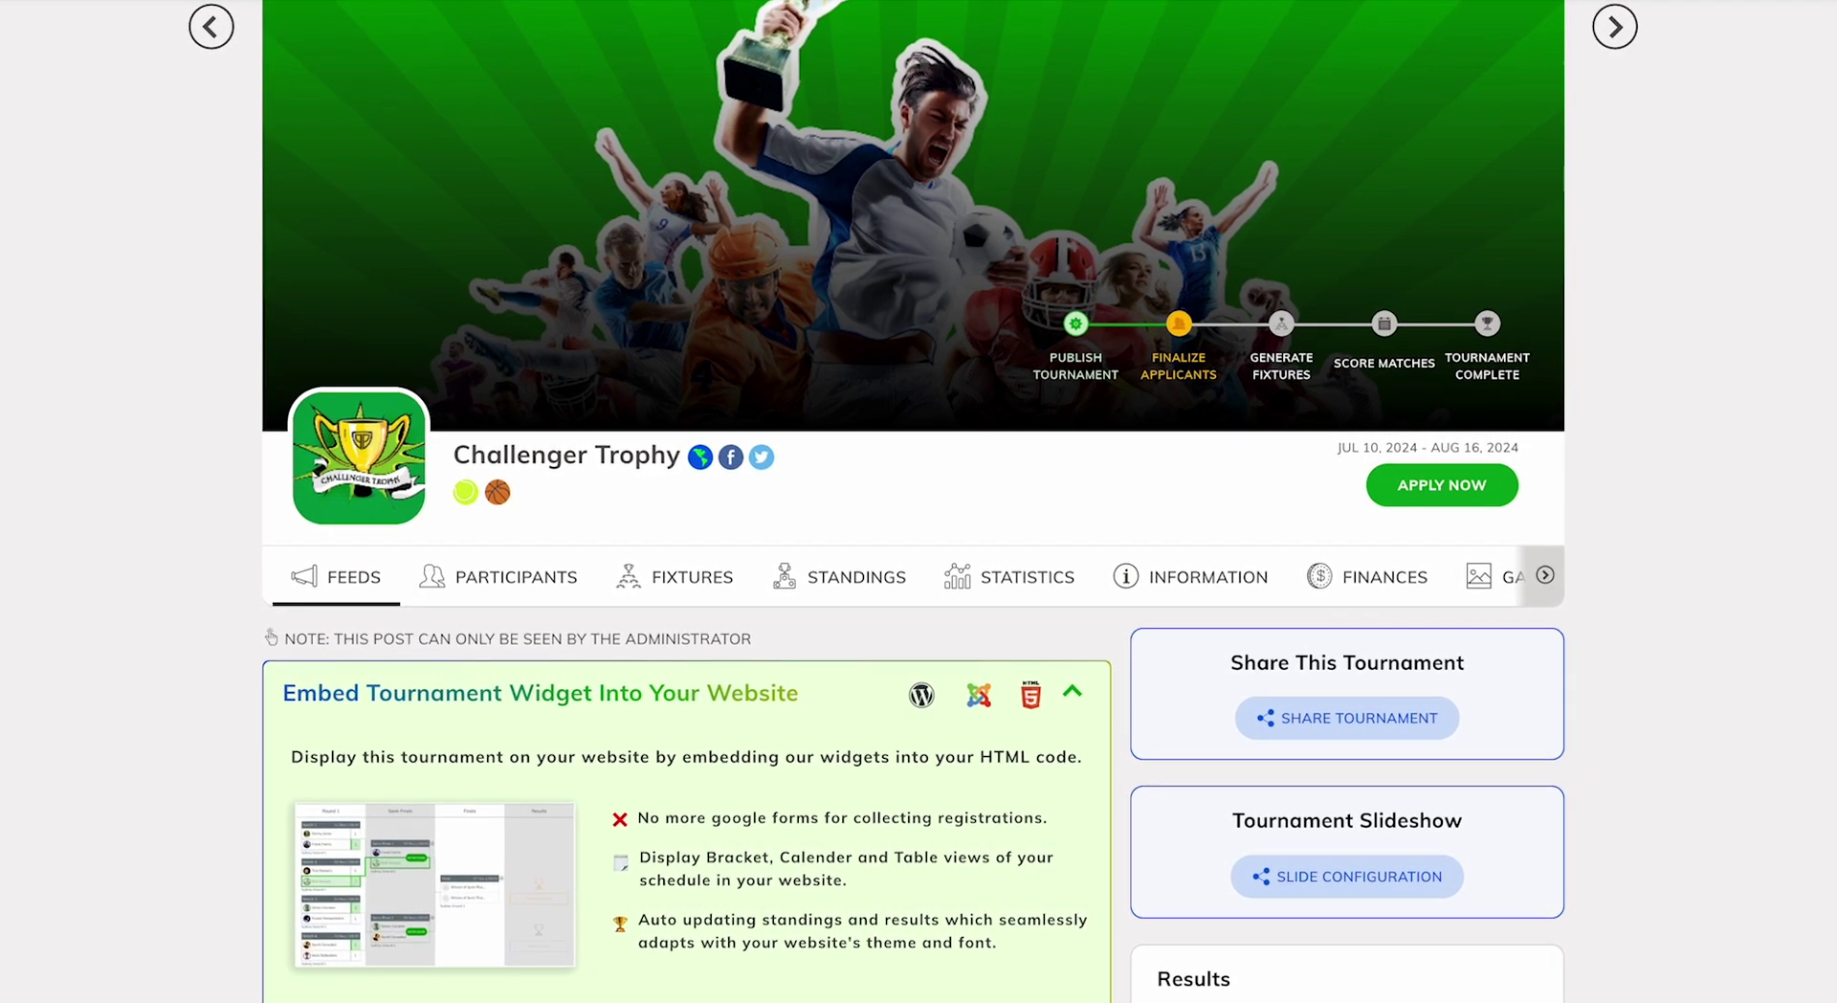
# Open the Import Applicant page for the Challenger Trophy's Mu19 event from the Participants list.
pyautogui.scroll(-1, 914, 501)
pyautogui.scroll(-1, 575, 507)
pyautogui.click(533, 496)
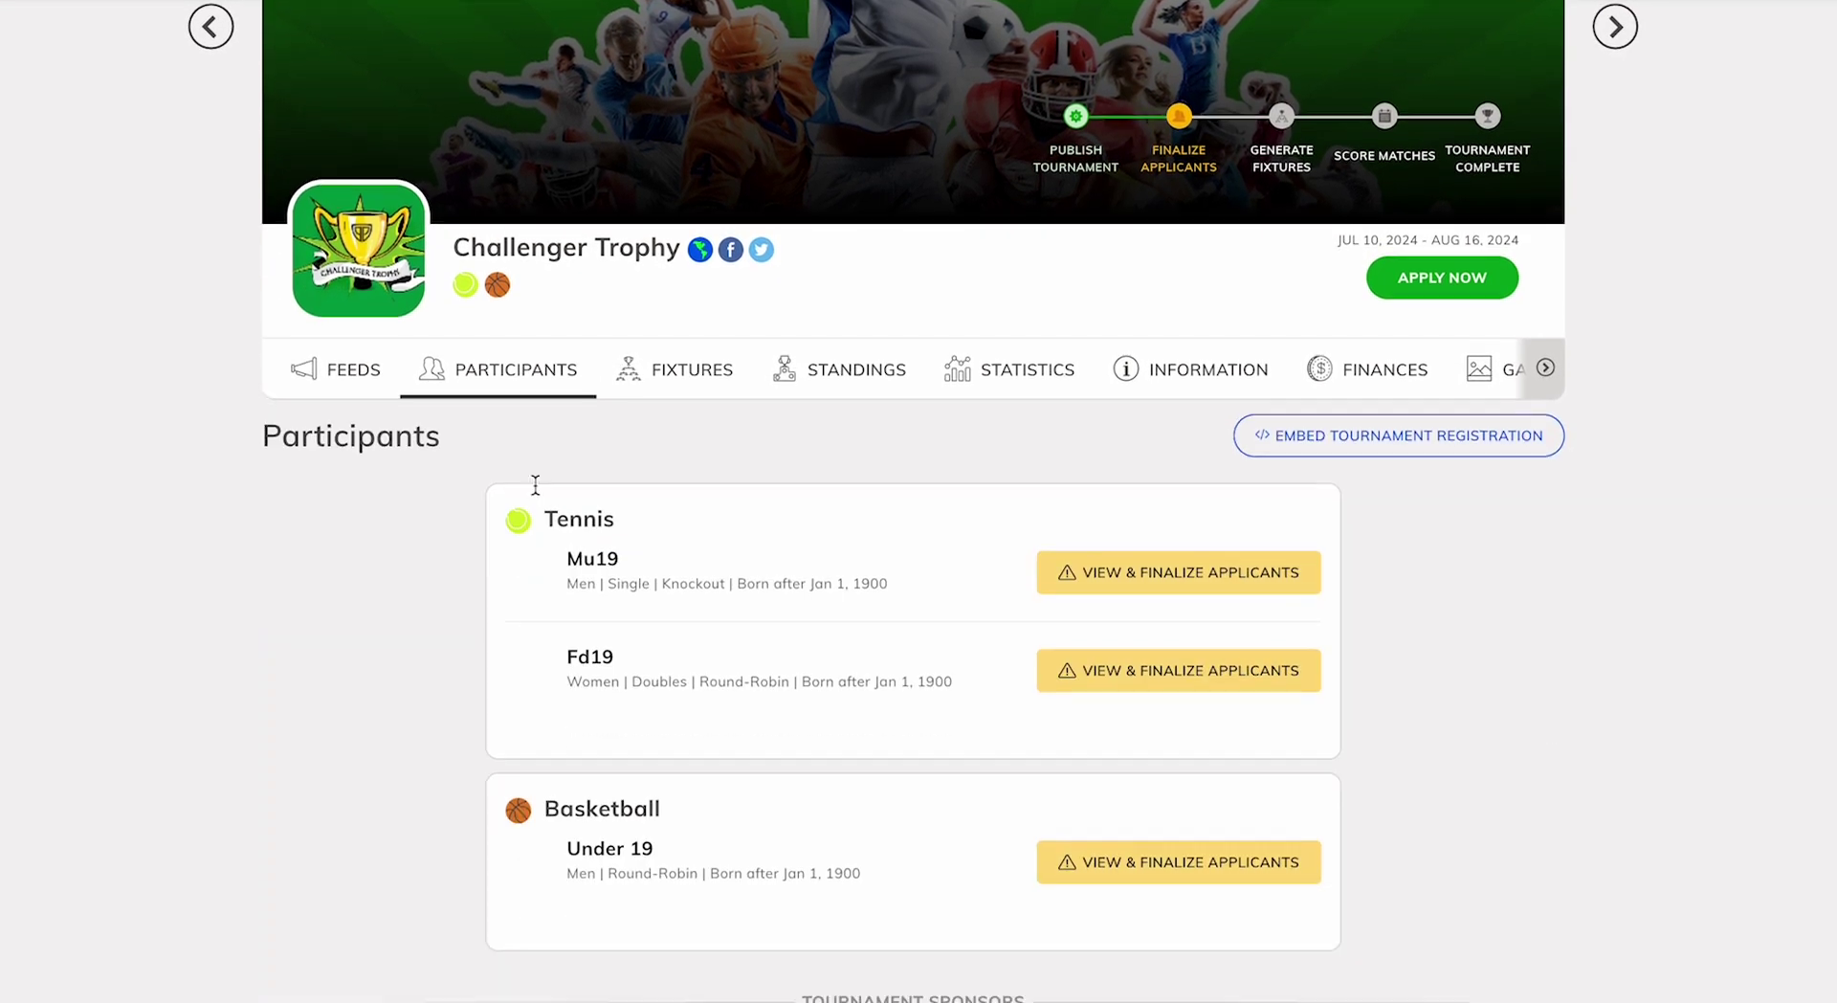
pyautogui.click(1081, 421)
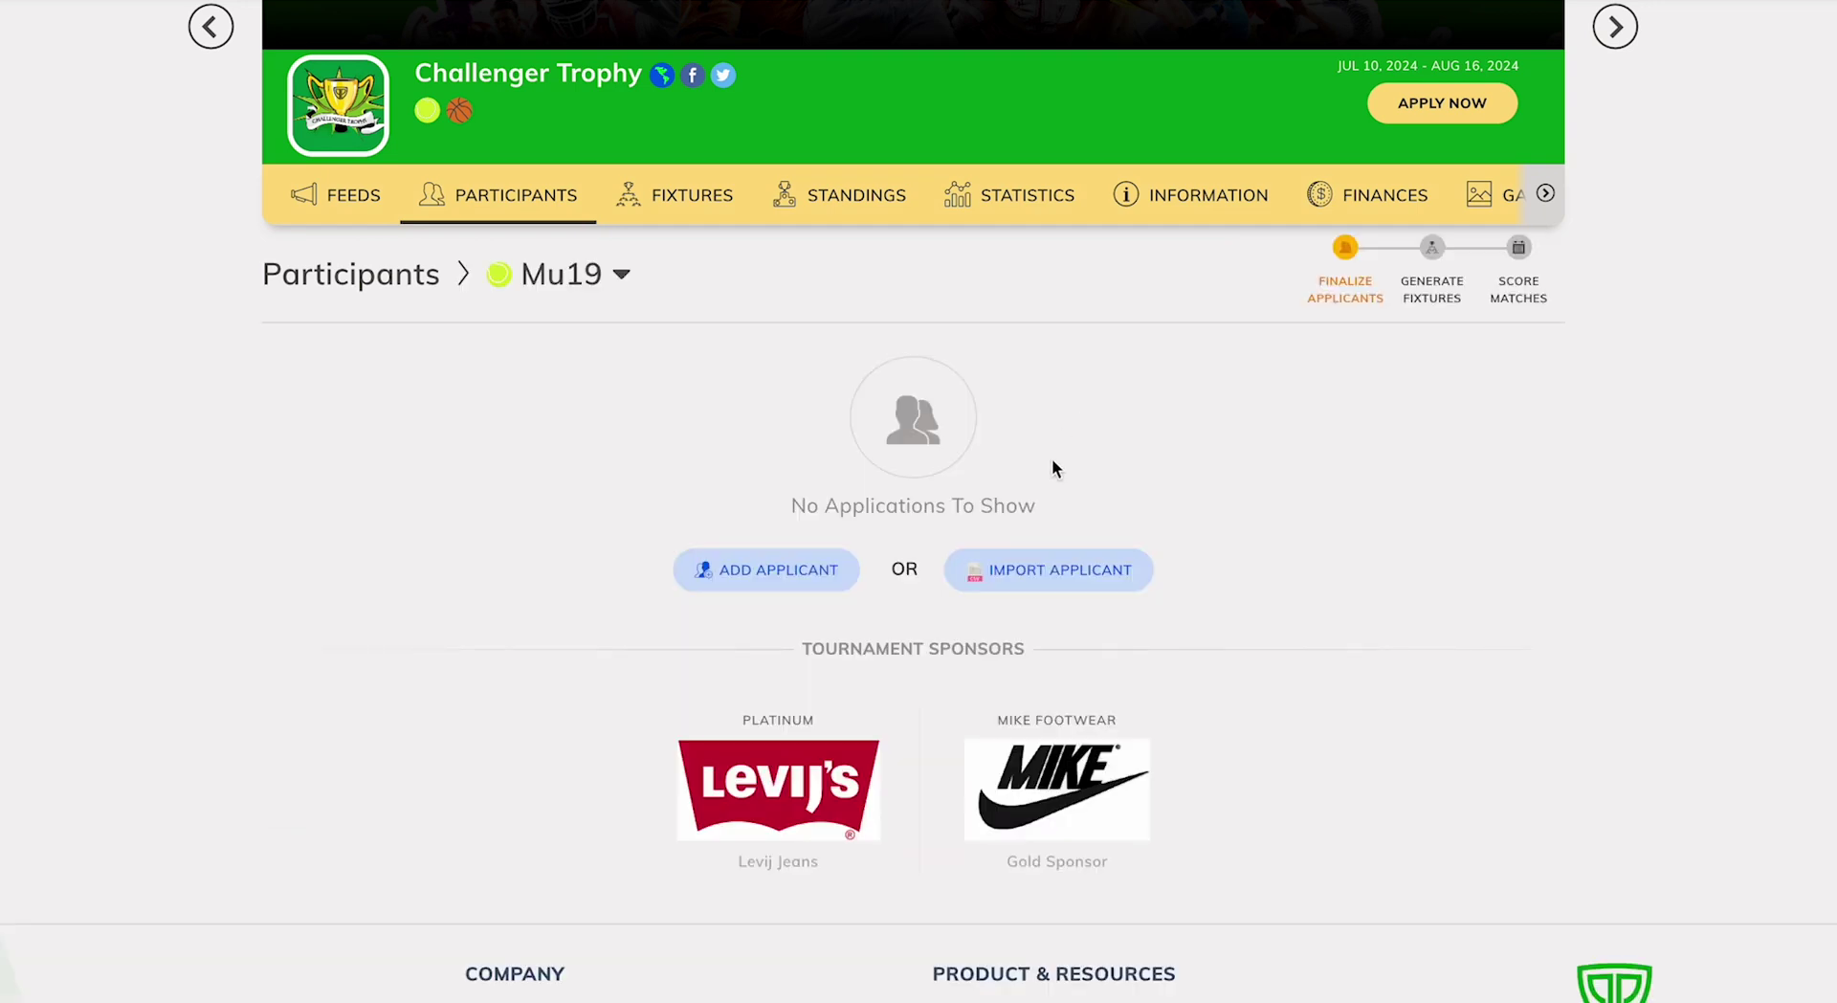
pyautogui.click(1020, 568)
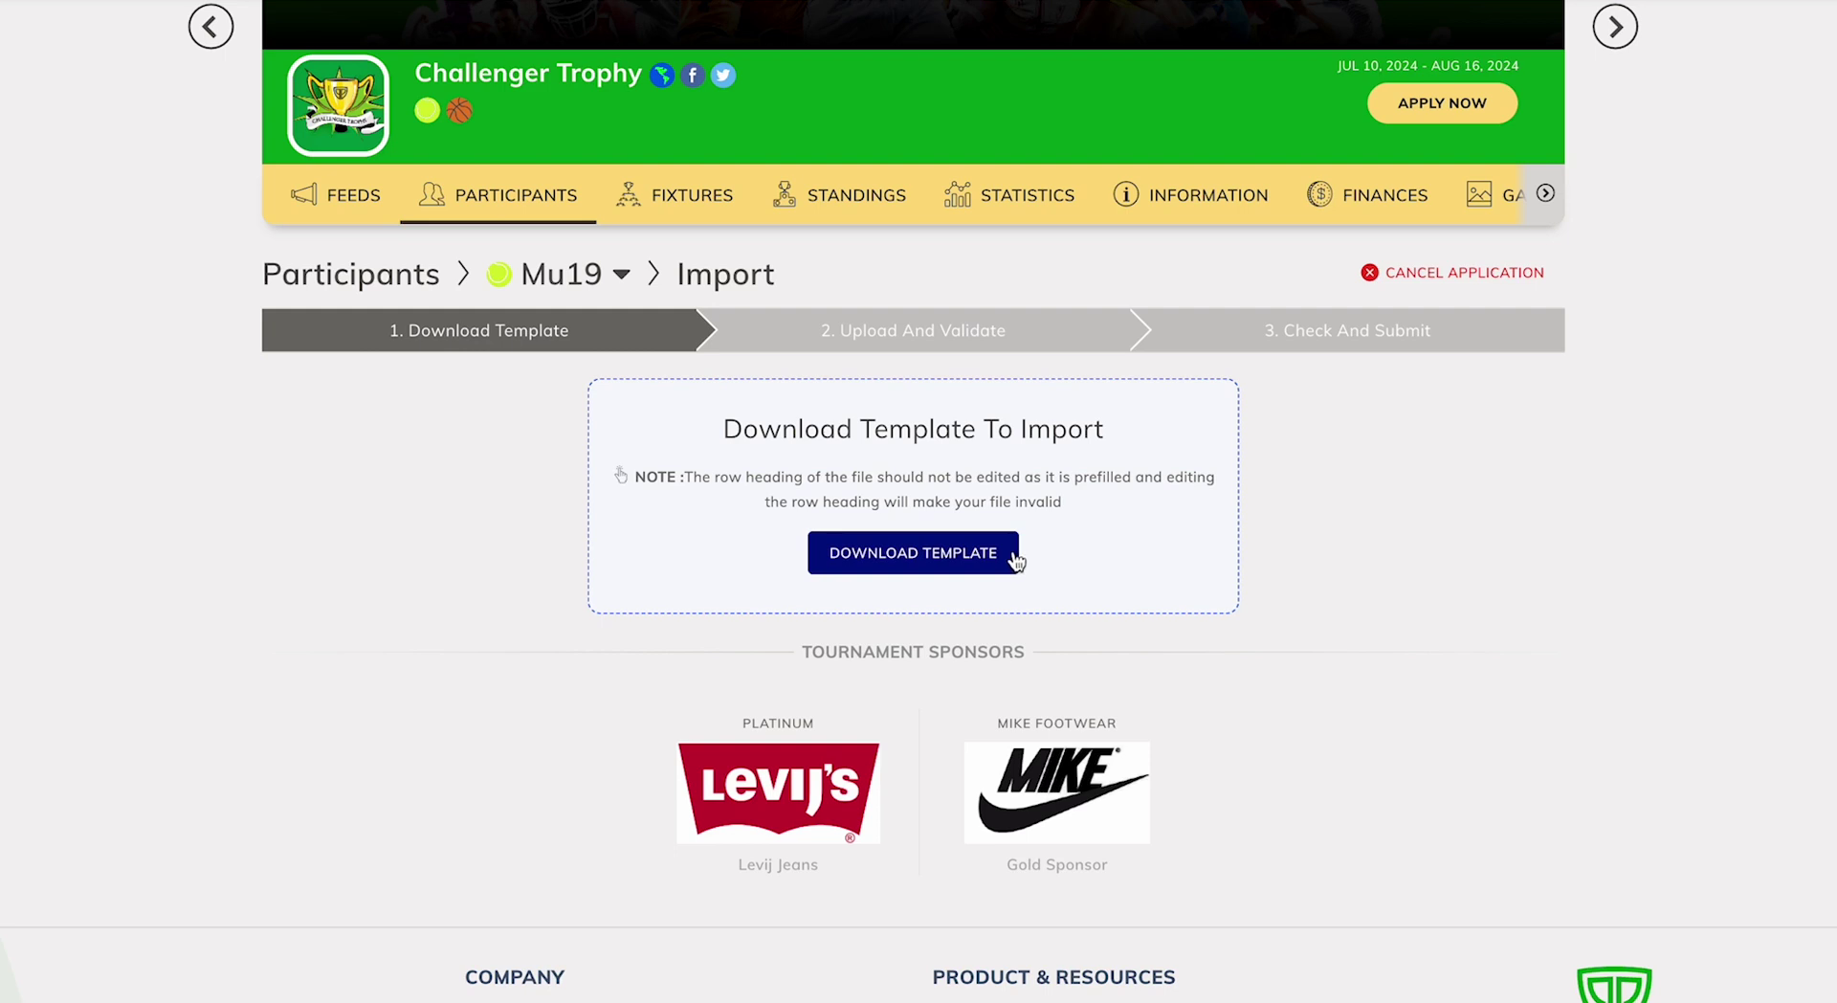
# Download the Mu19 import template, open it in Numbers, and widen the name and srtName columns.
pyautogui.click(1014, 561)
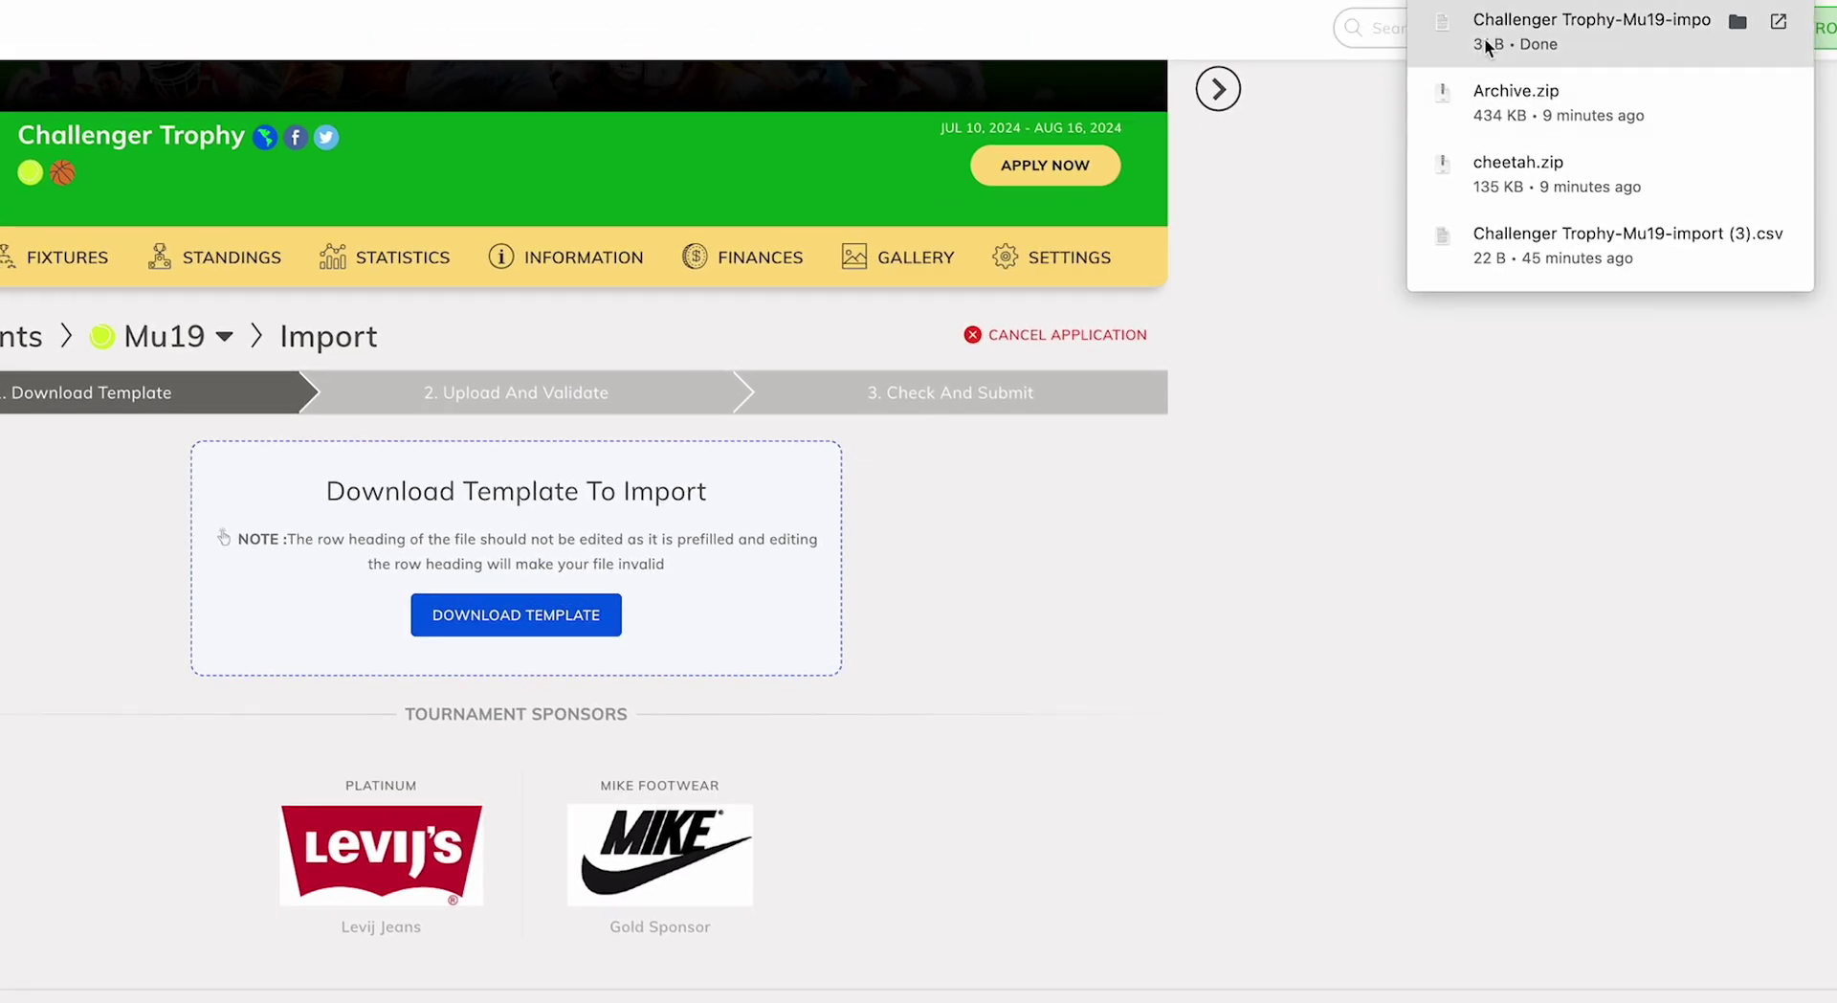
pyautogui.click(1485, 45)
pyautogui.moveTo(124, 175); pyautogui.dragTo(1197, 224)
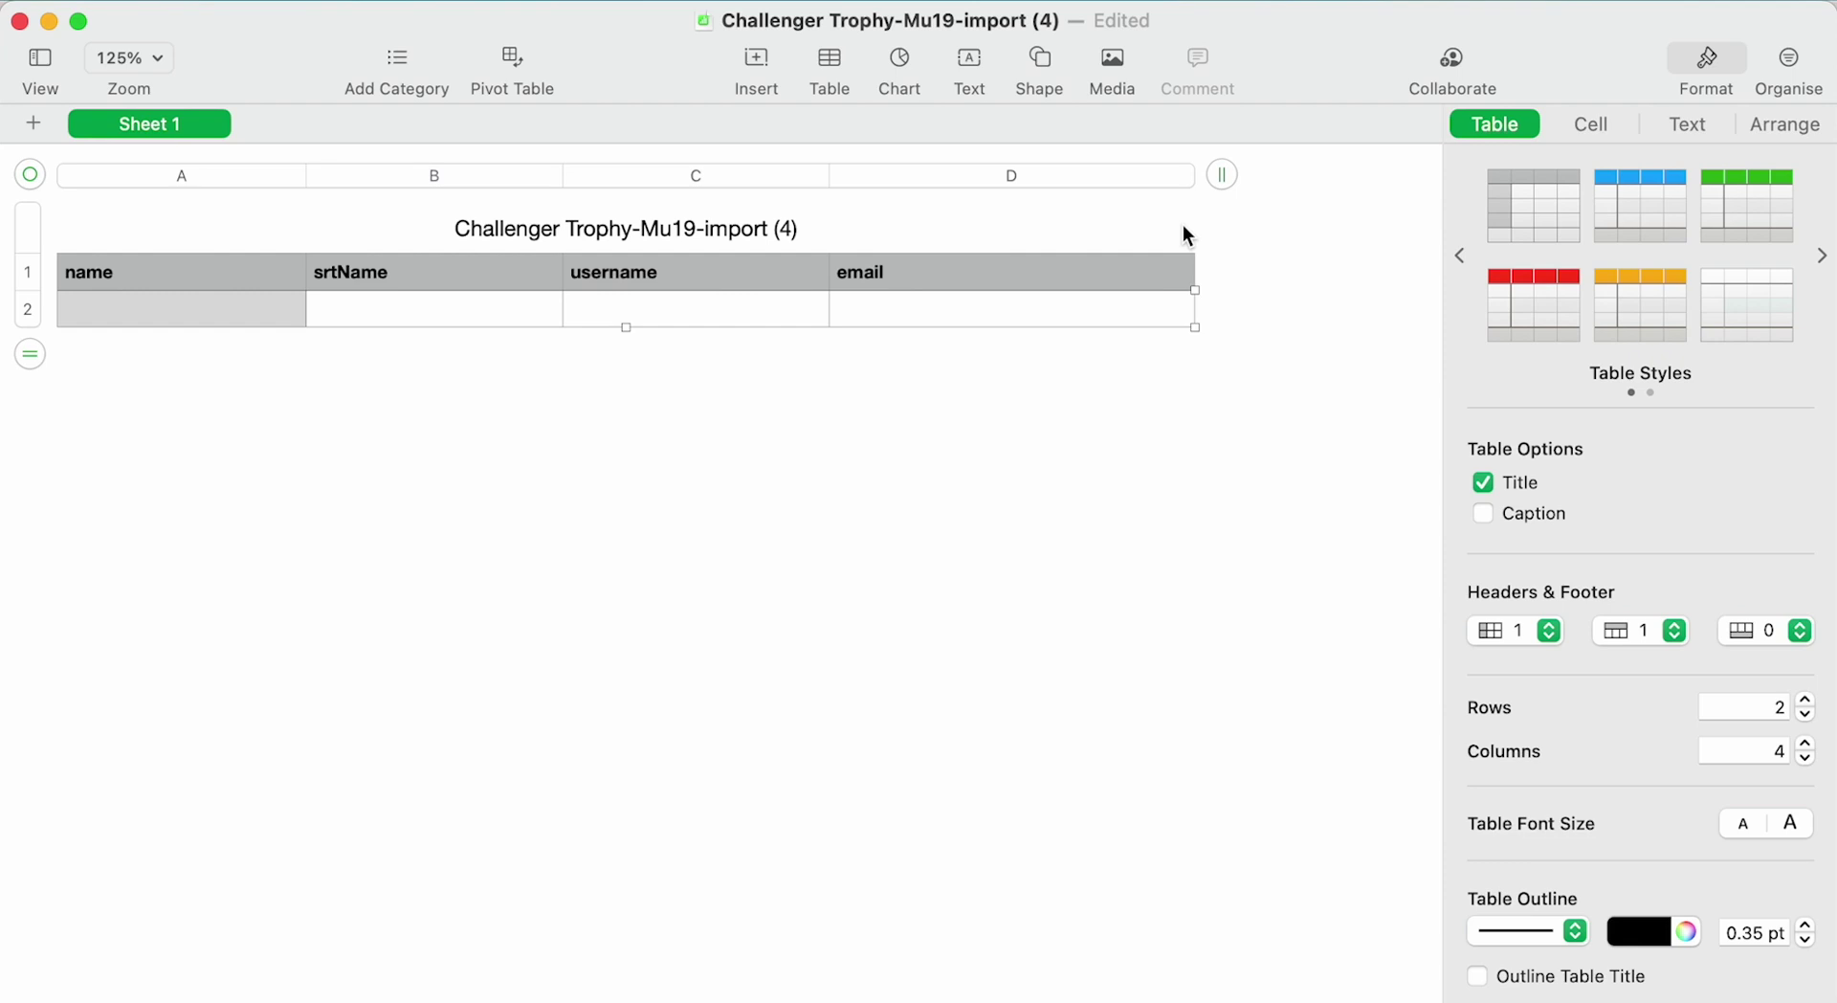
# Add rows to the table and enter the first player: Cheetah Team, CHT, a username and e-mail.
pyautogui.click(1186, 235)
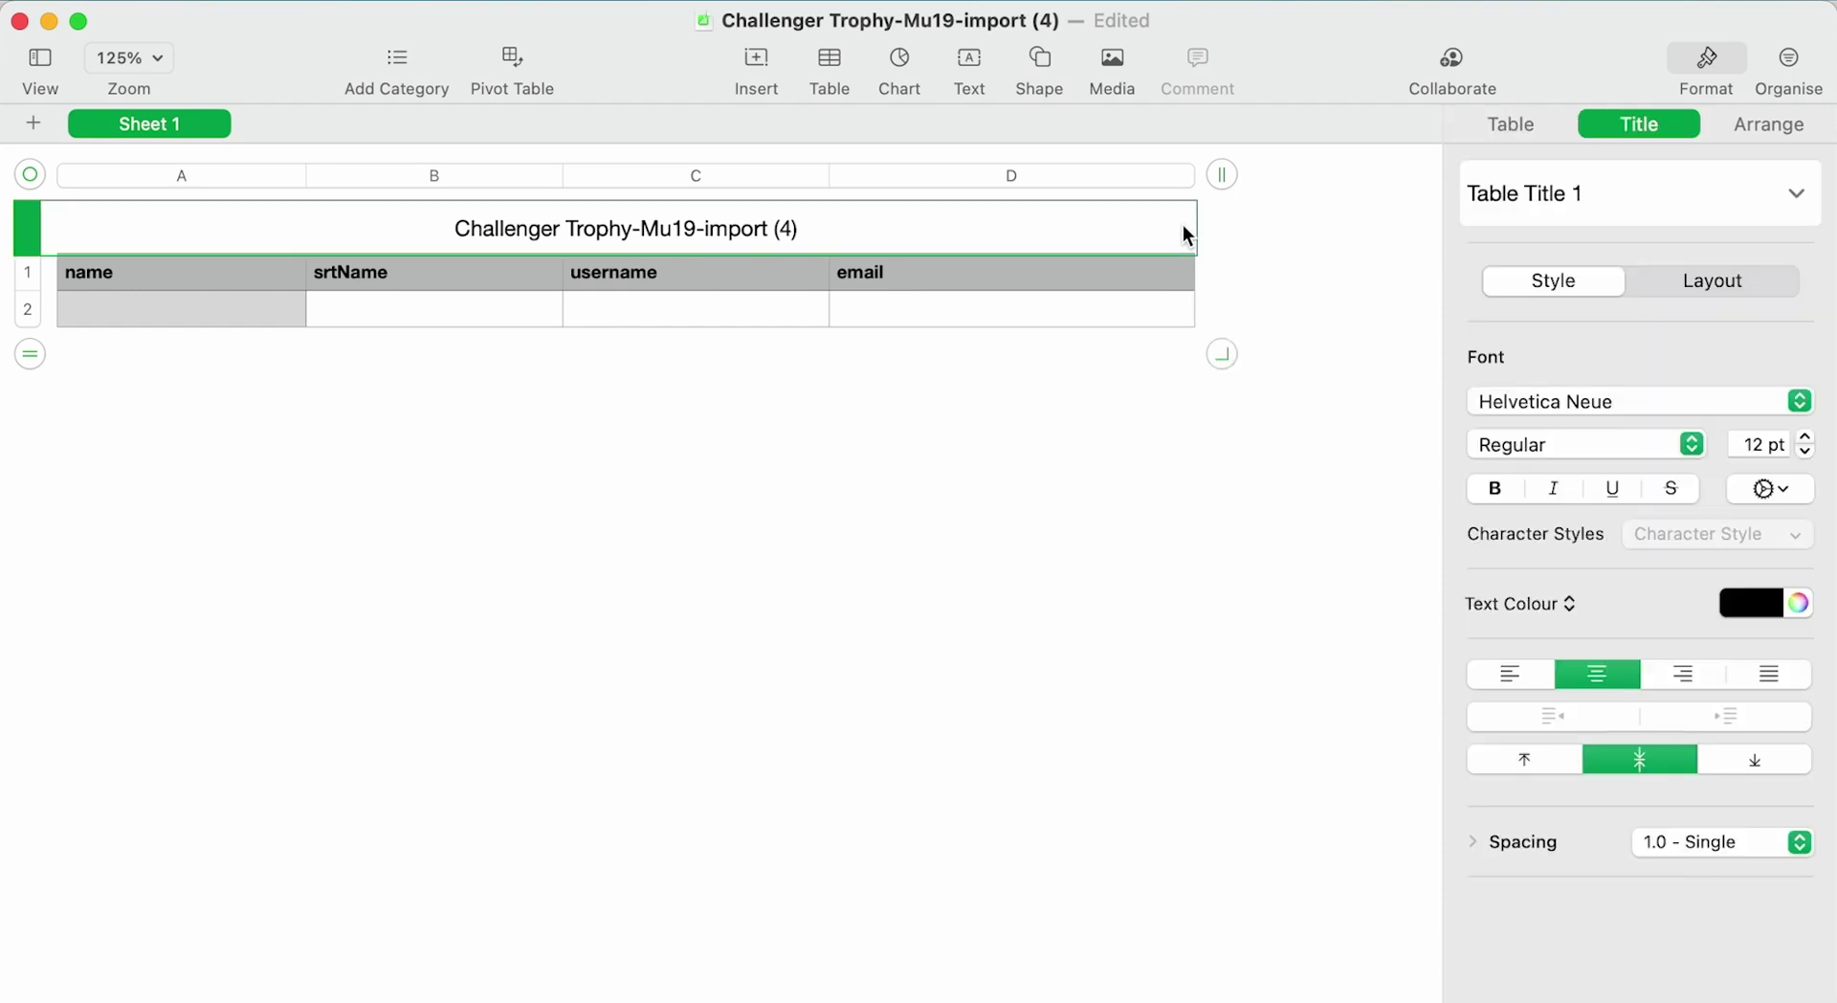
pyautogui.moveTo(1217, 357); pyautogui.dragTo(1209, 436)
pyautogui.click(174, 306)
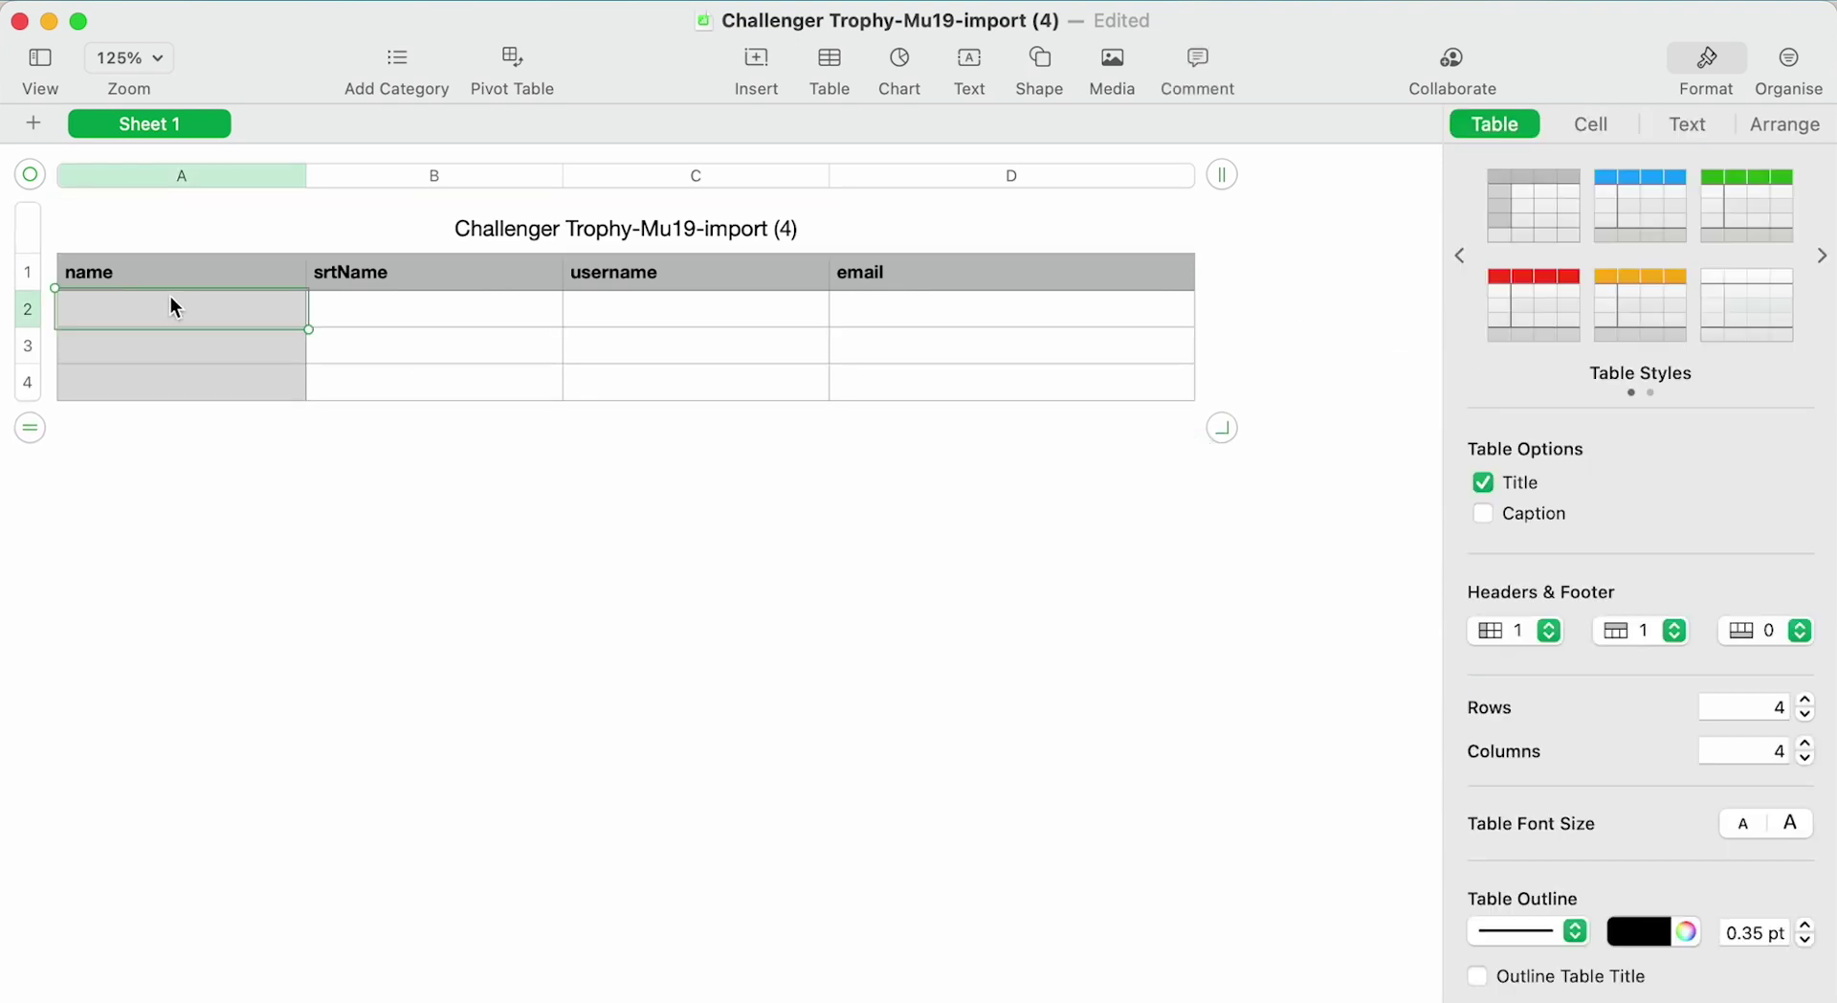
pyautogui.write('Cheetah Team')
pyautogui.click(452, 320)
pyautogui.write('CHT')
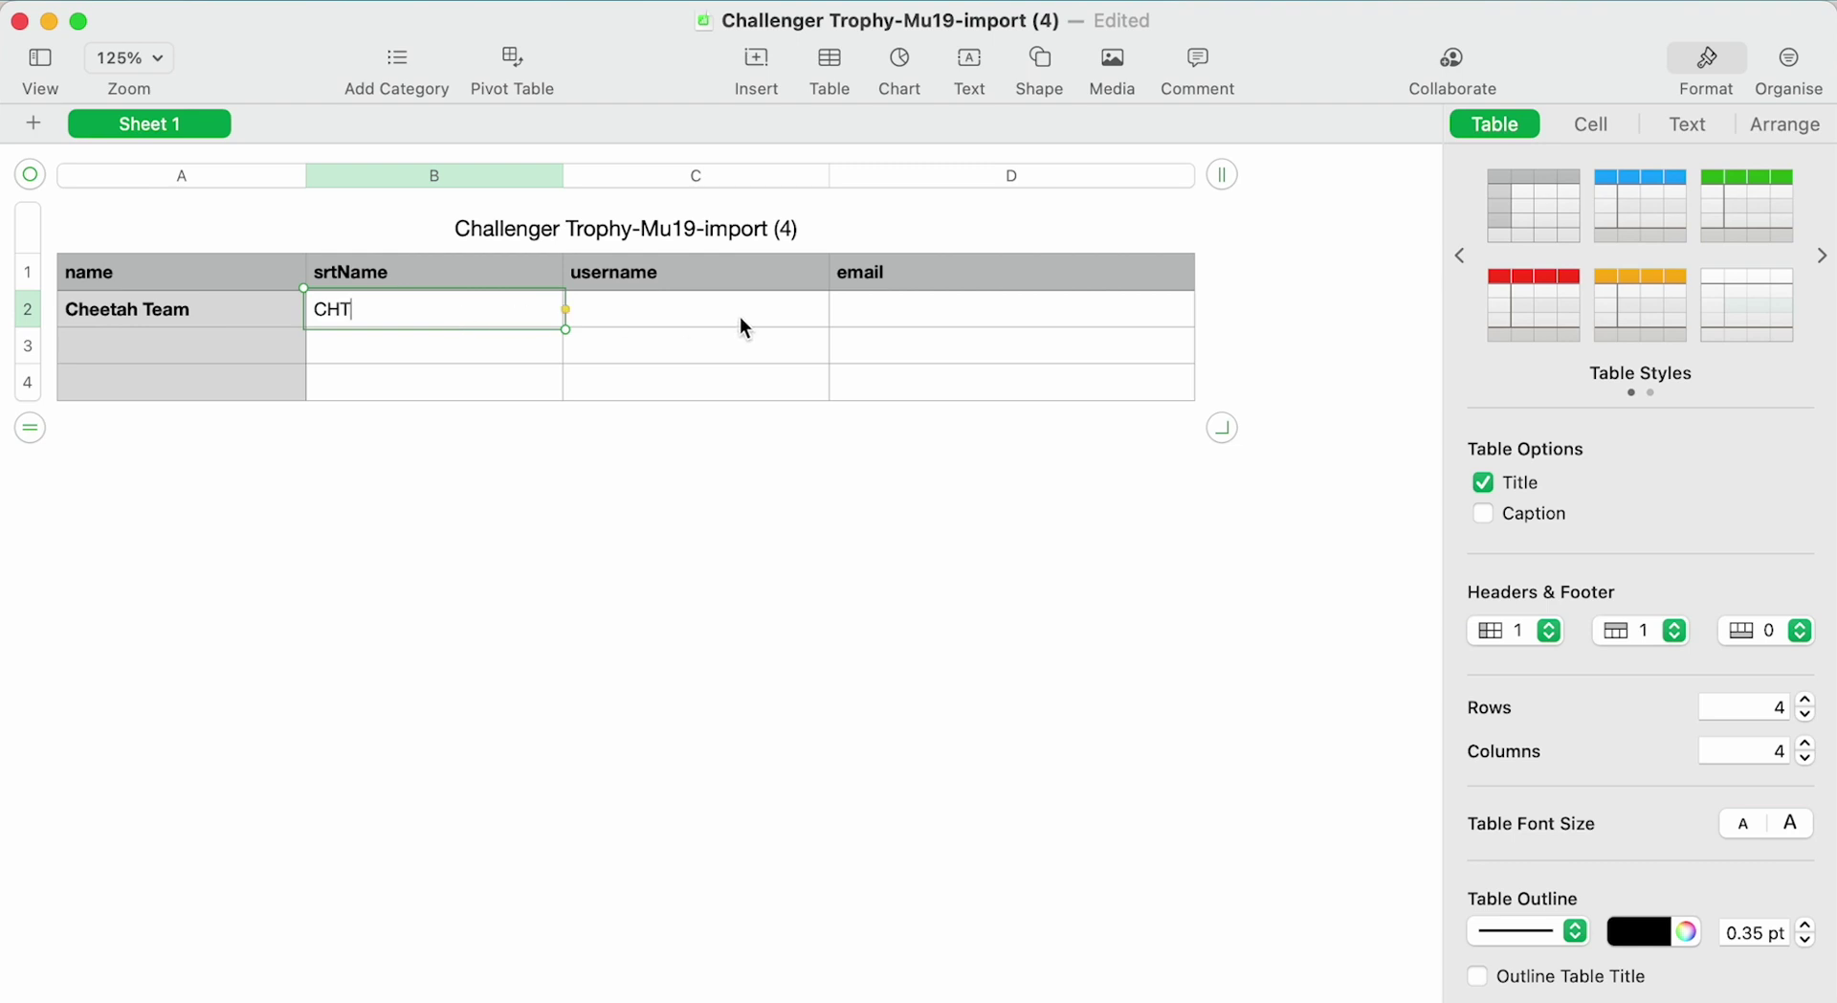
pyautogui.click(738, 317)
pyautogui.write('Liam')
pyautogui.press('Tab')
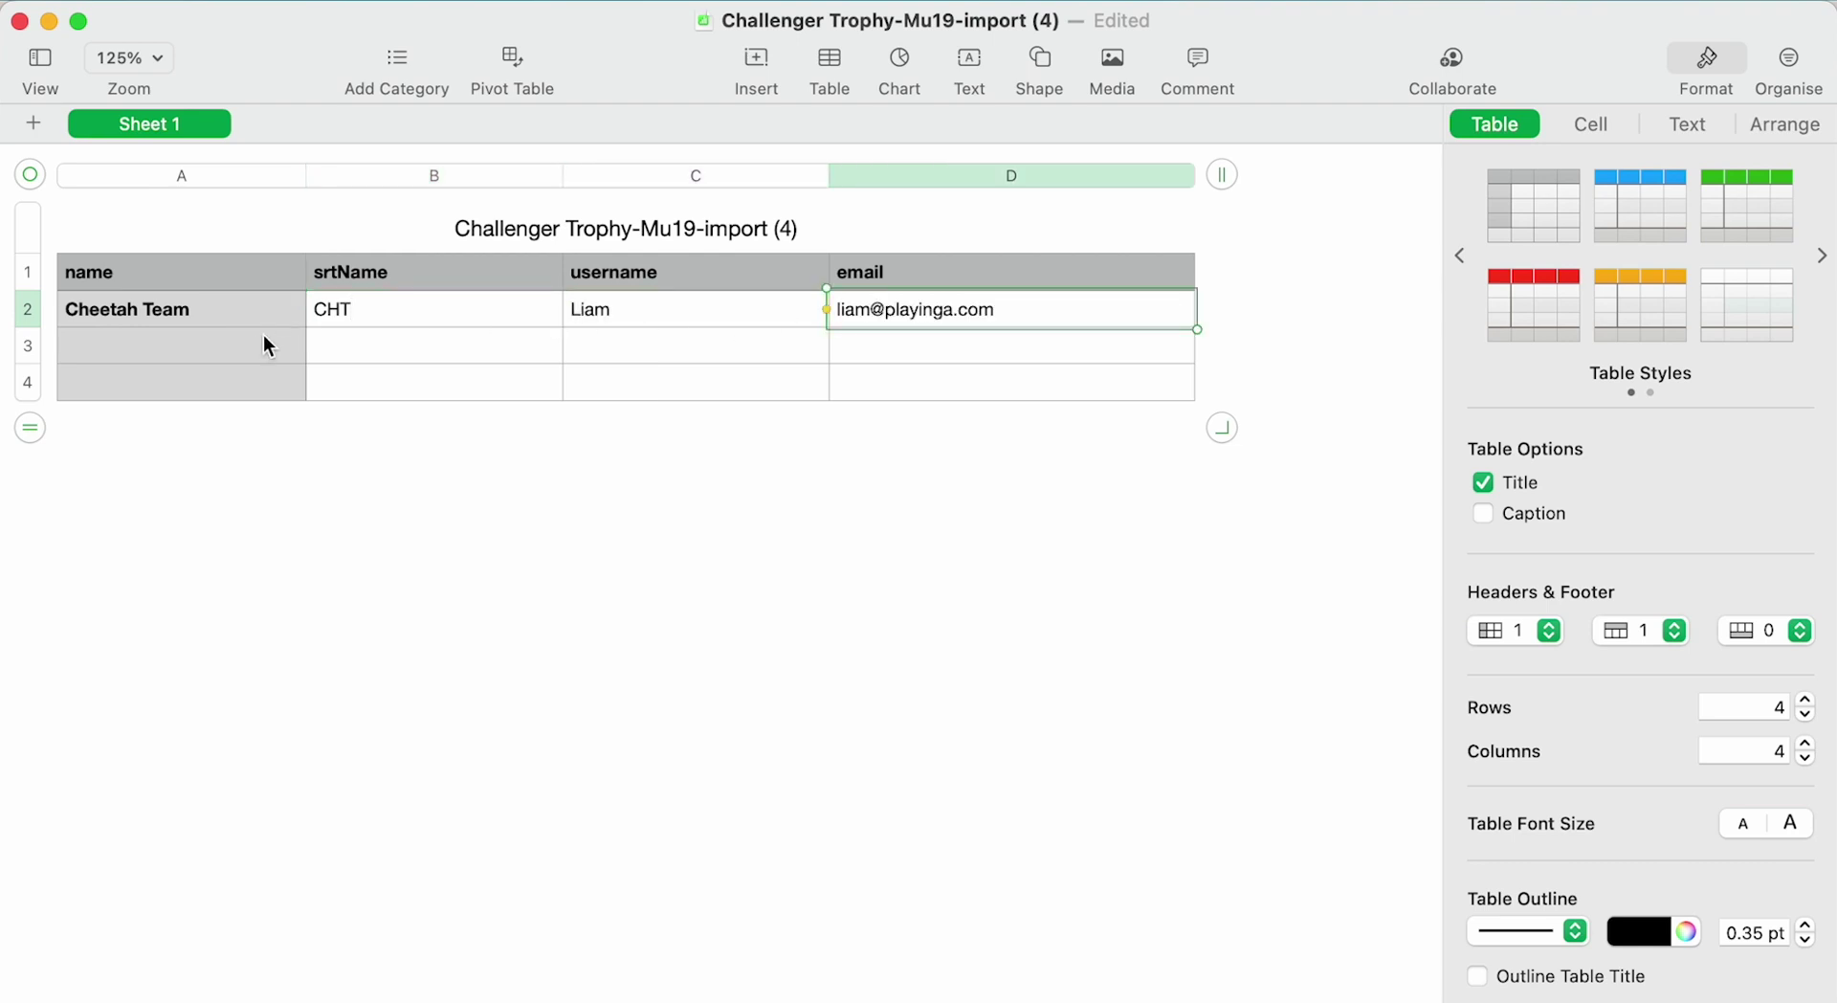
# Fill Cheetah Team into the second row and export the table as CSV to the Chanllenger Trophy folder.
pyautogui.click(269, 347)
pyautogui.write('C')
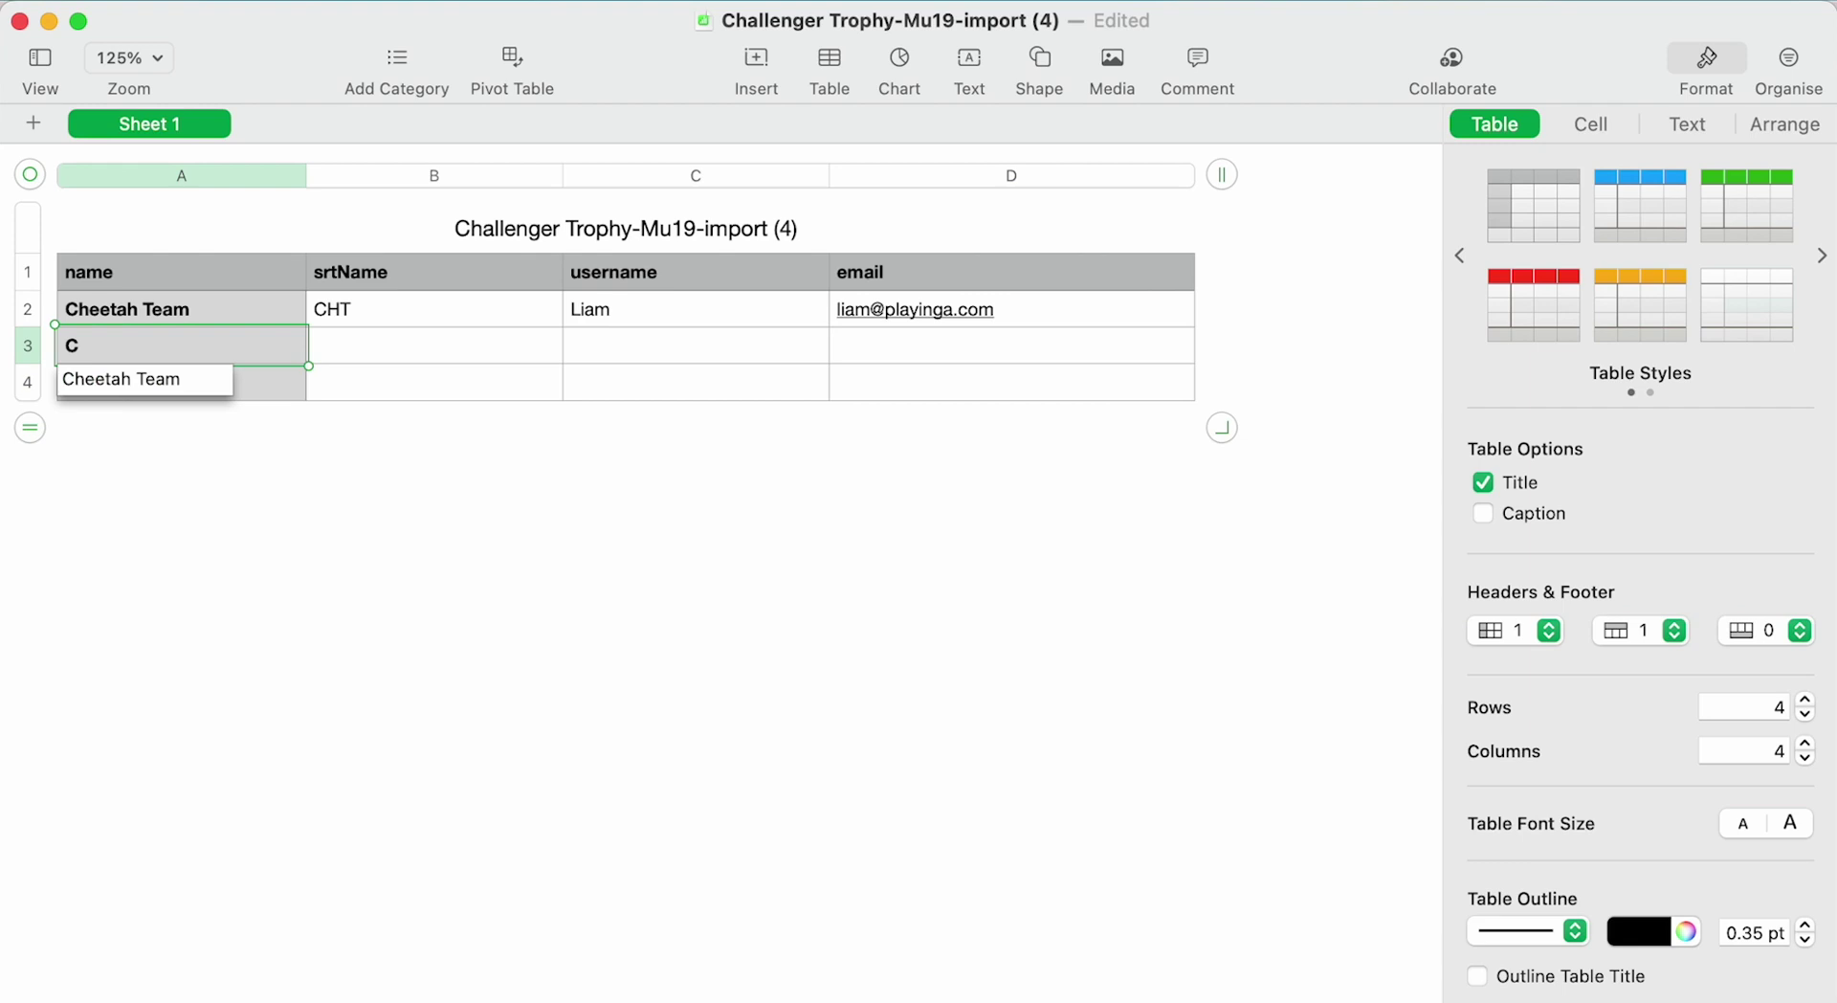
pyautogui.press('Down')
pyautogui.press('Return')
pyautogui.click(378, 349)
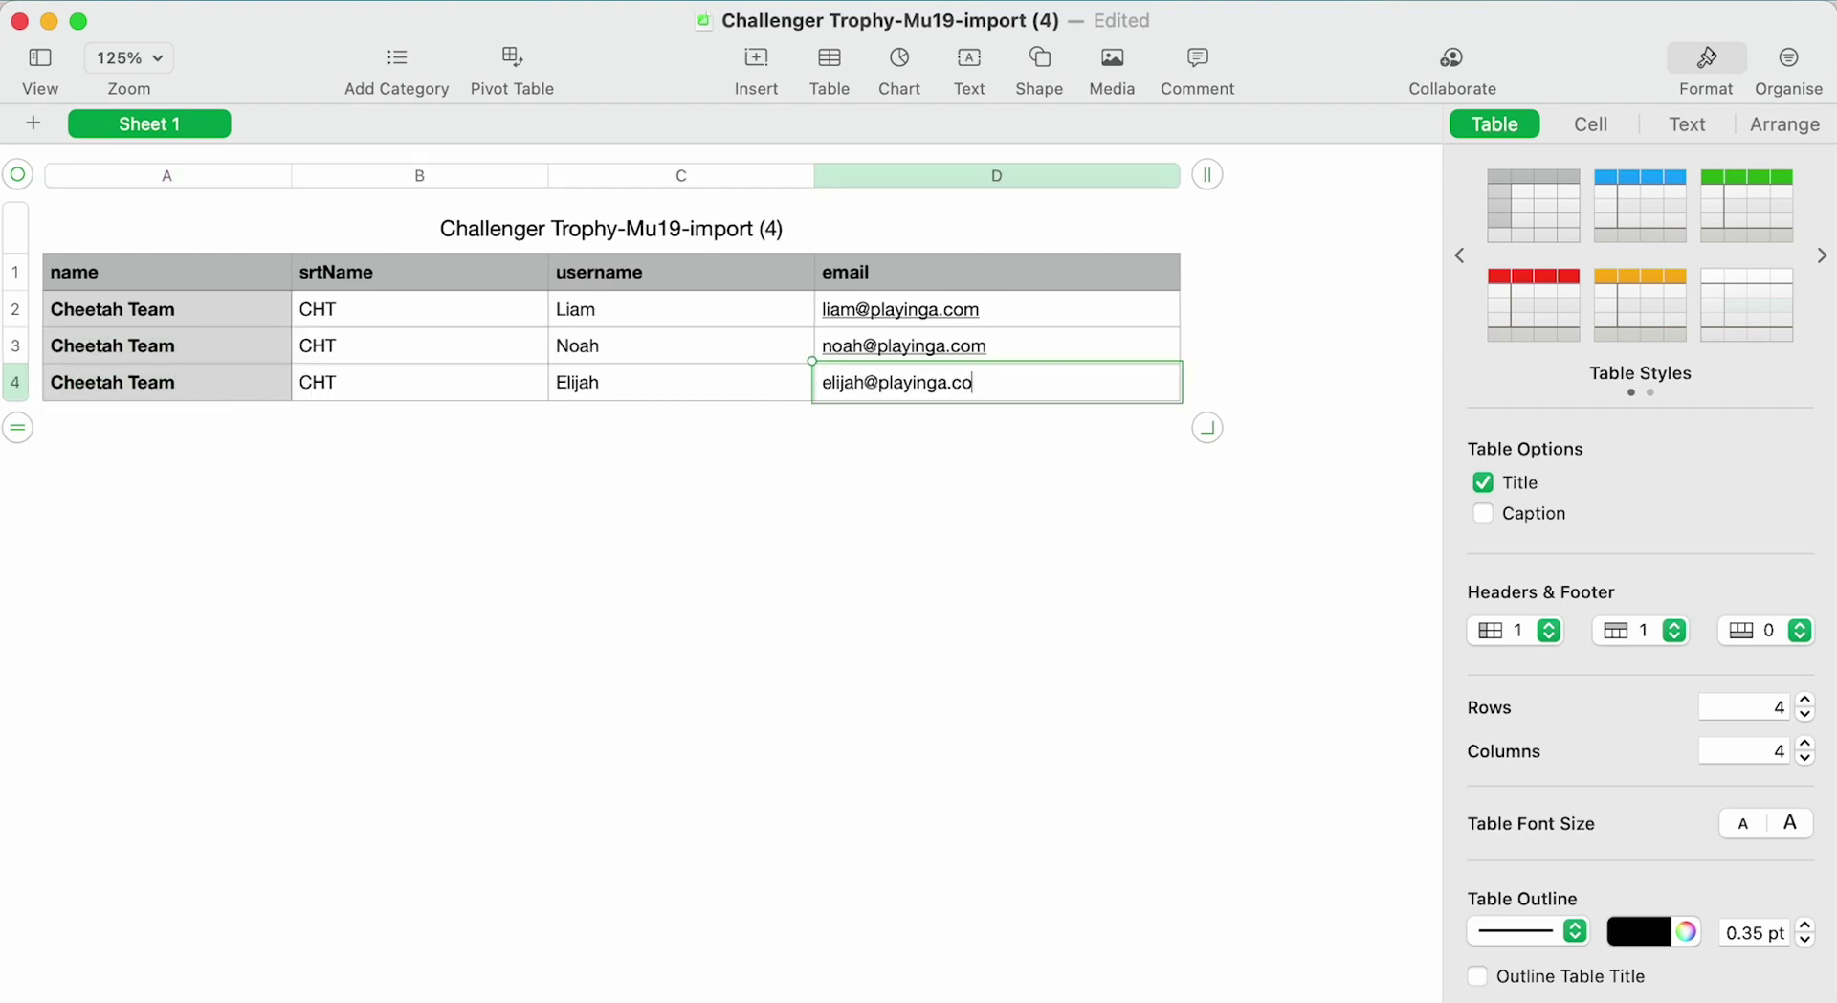
pyautogui.write('m')
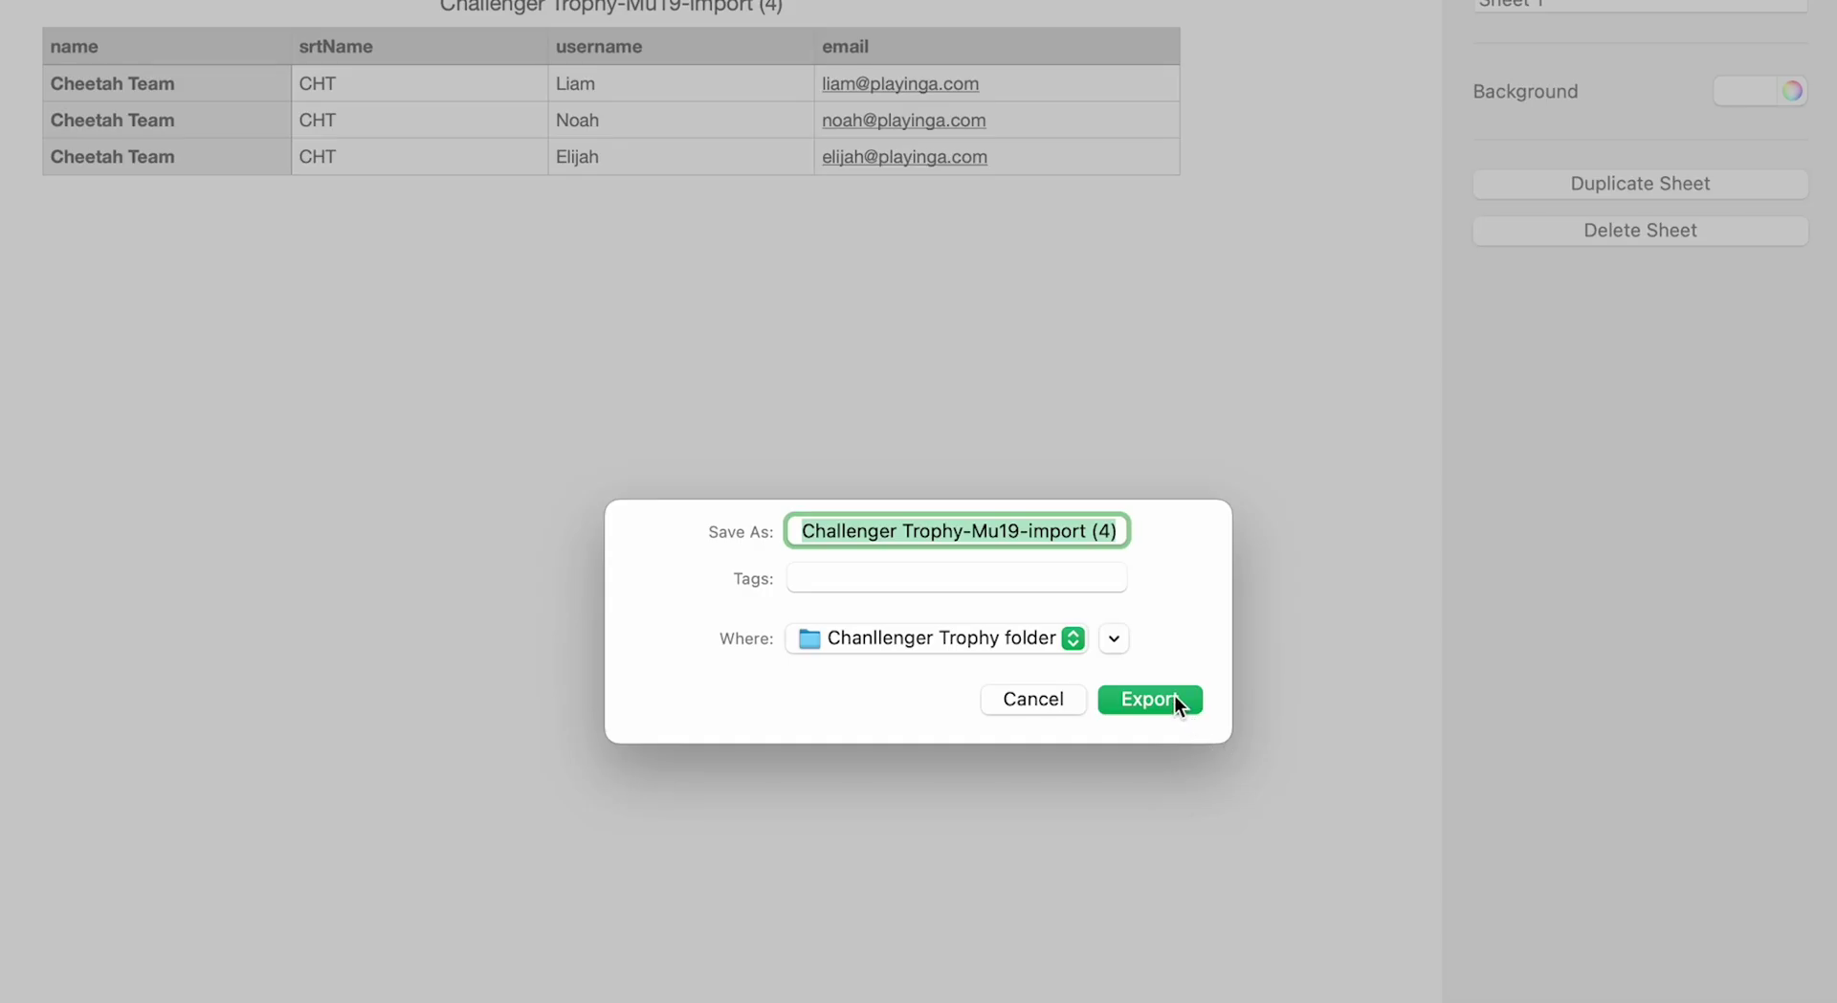
pyautogui.click(1175, 699)
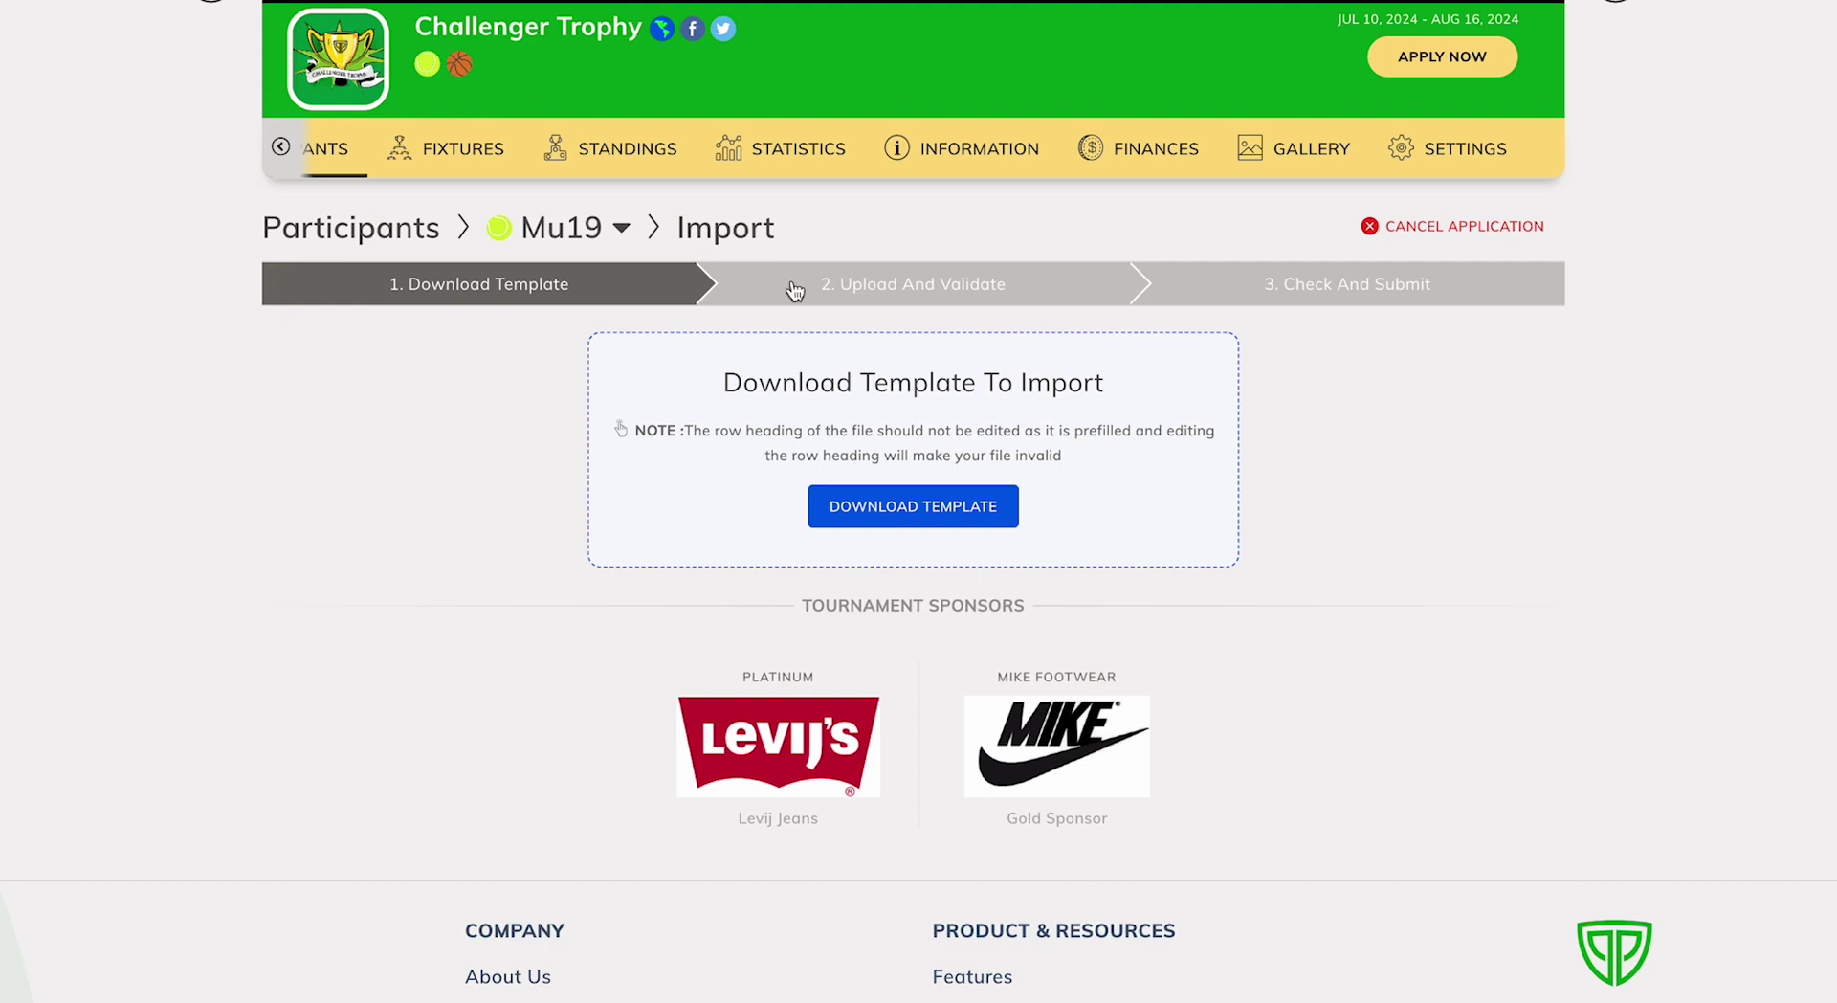
# Upload the edited Challenger Trophy-Mu19-import (4) CSV at the Upload And Validate step.
pyautogui.click(846, 287)
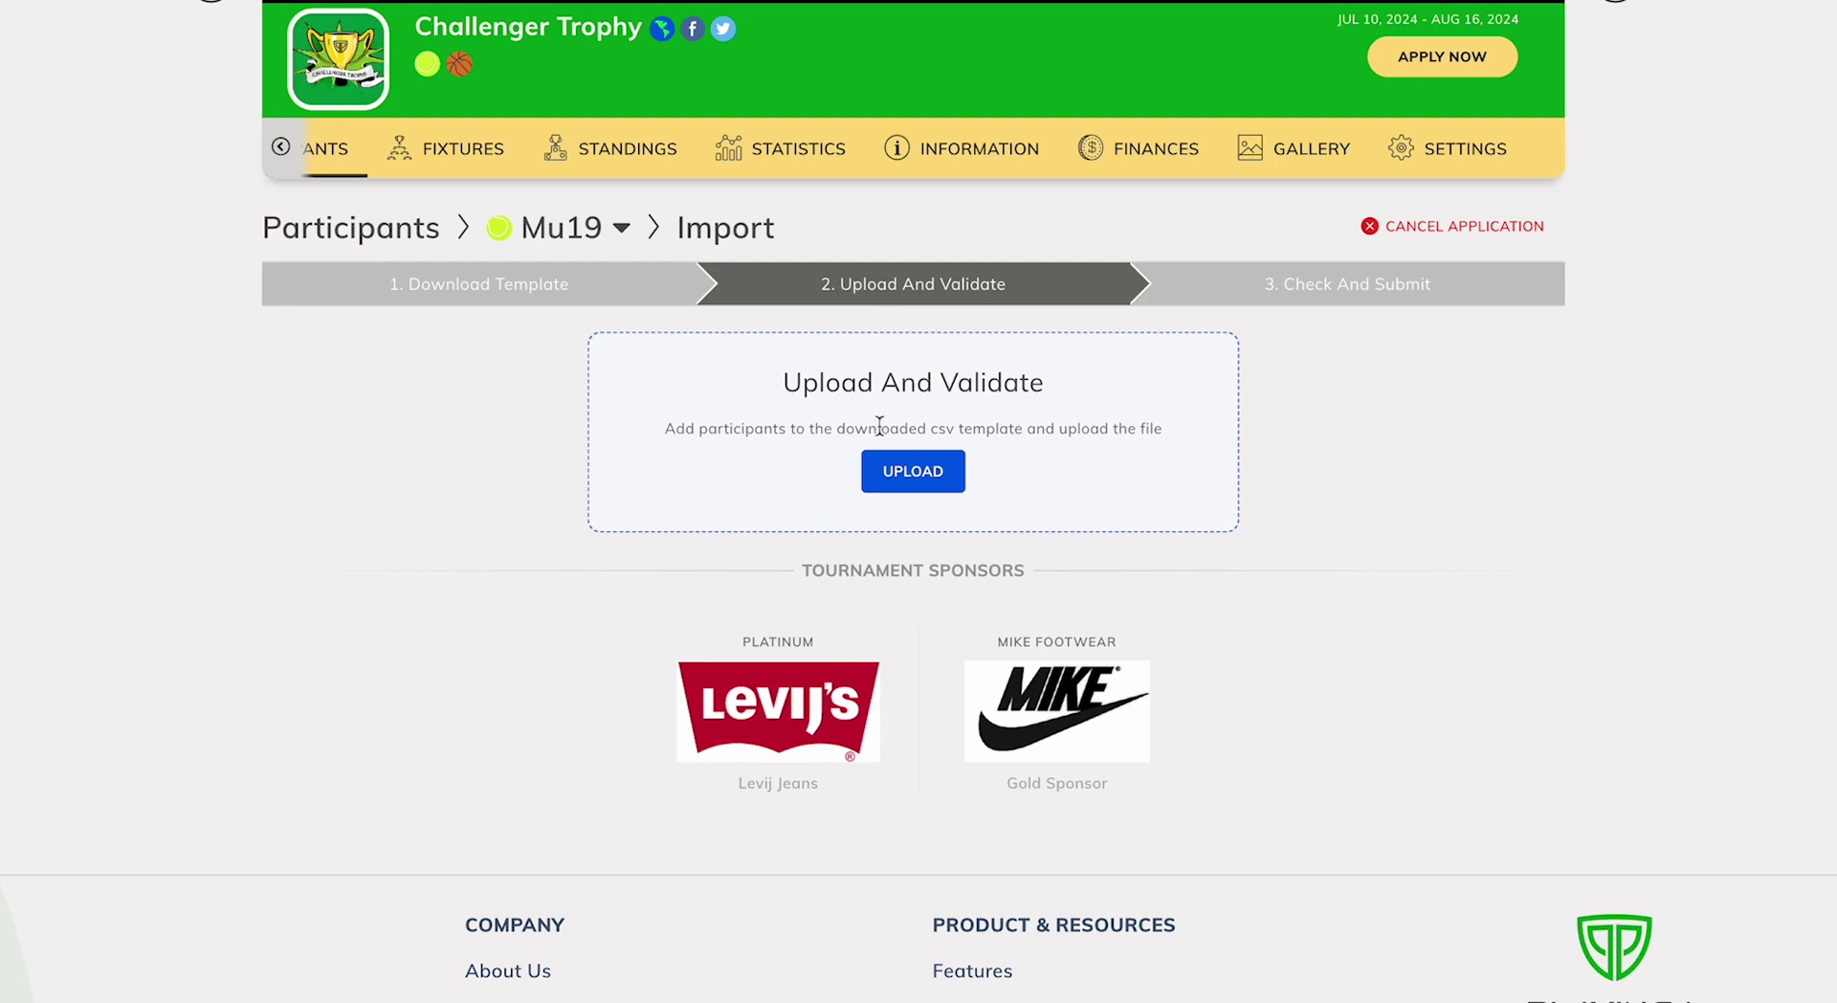
pyautogui.click(890, 471)
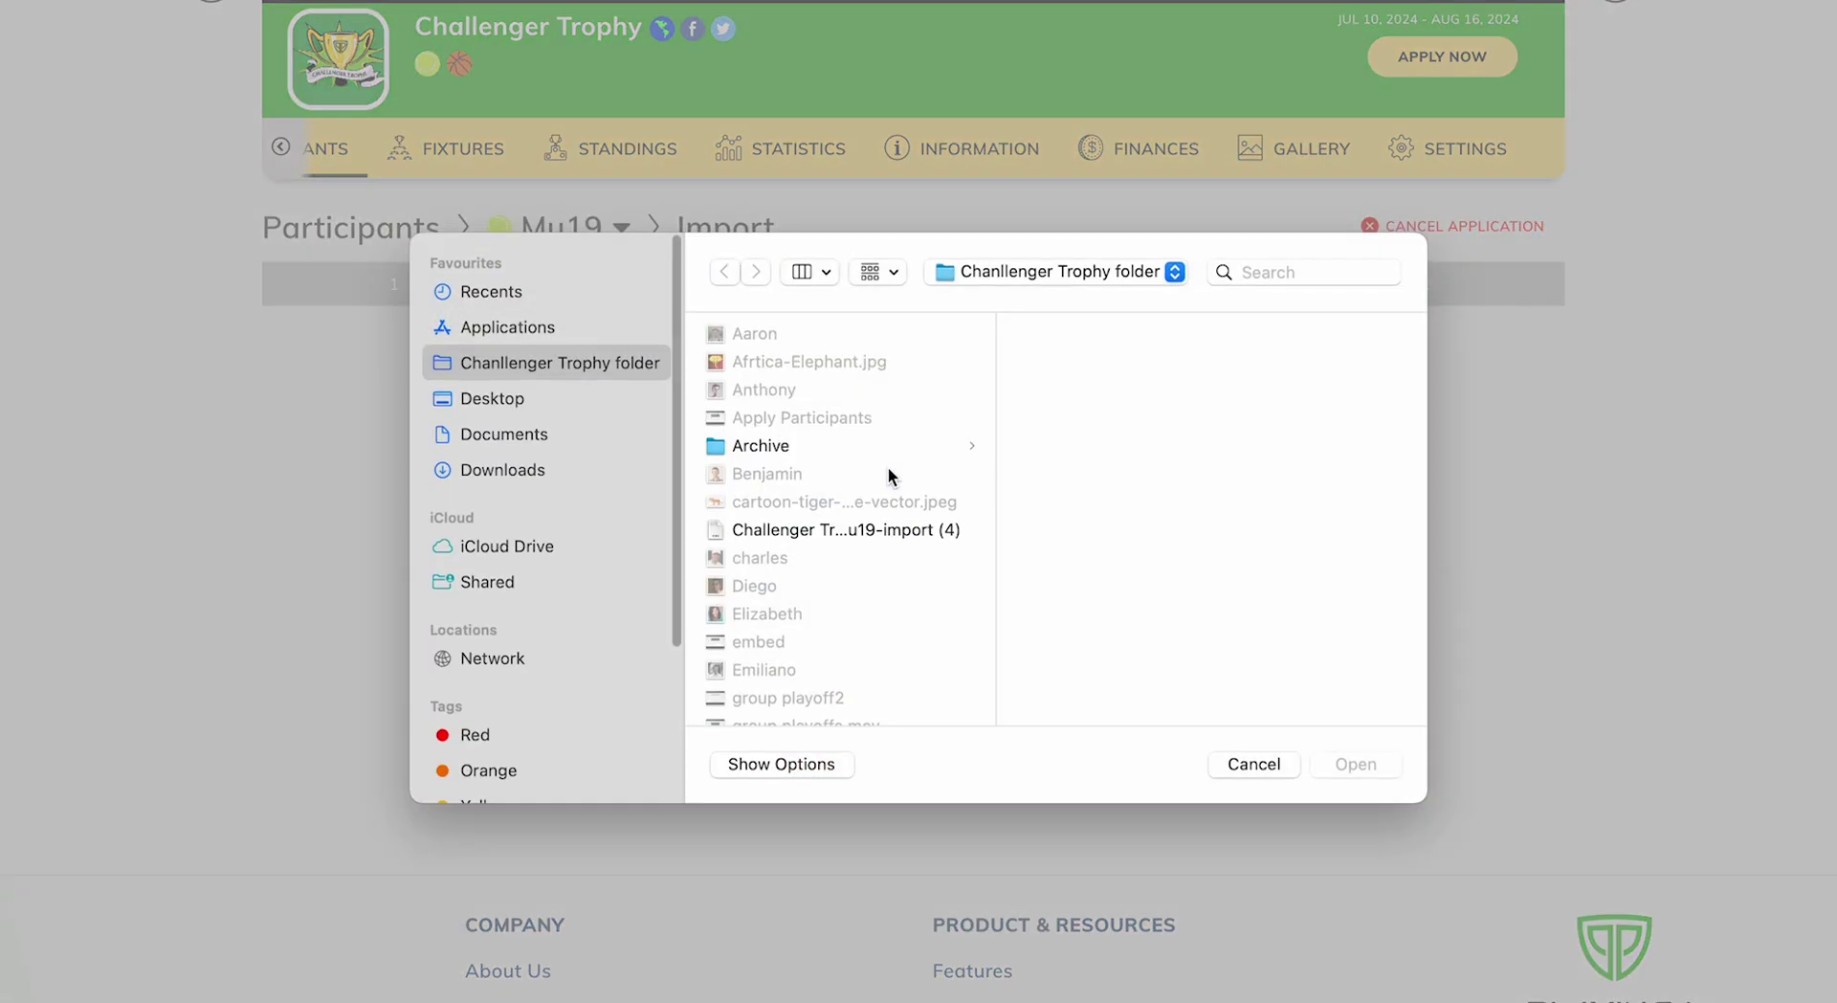
pyautogui.click(887, 521)
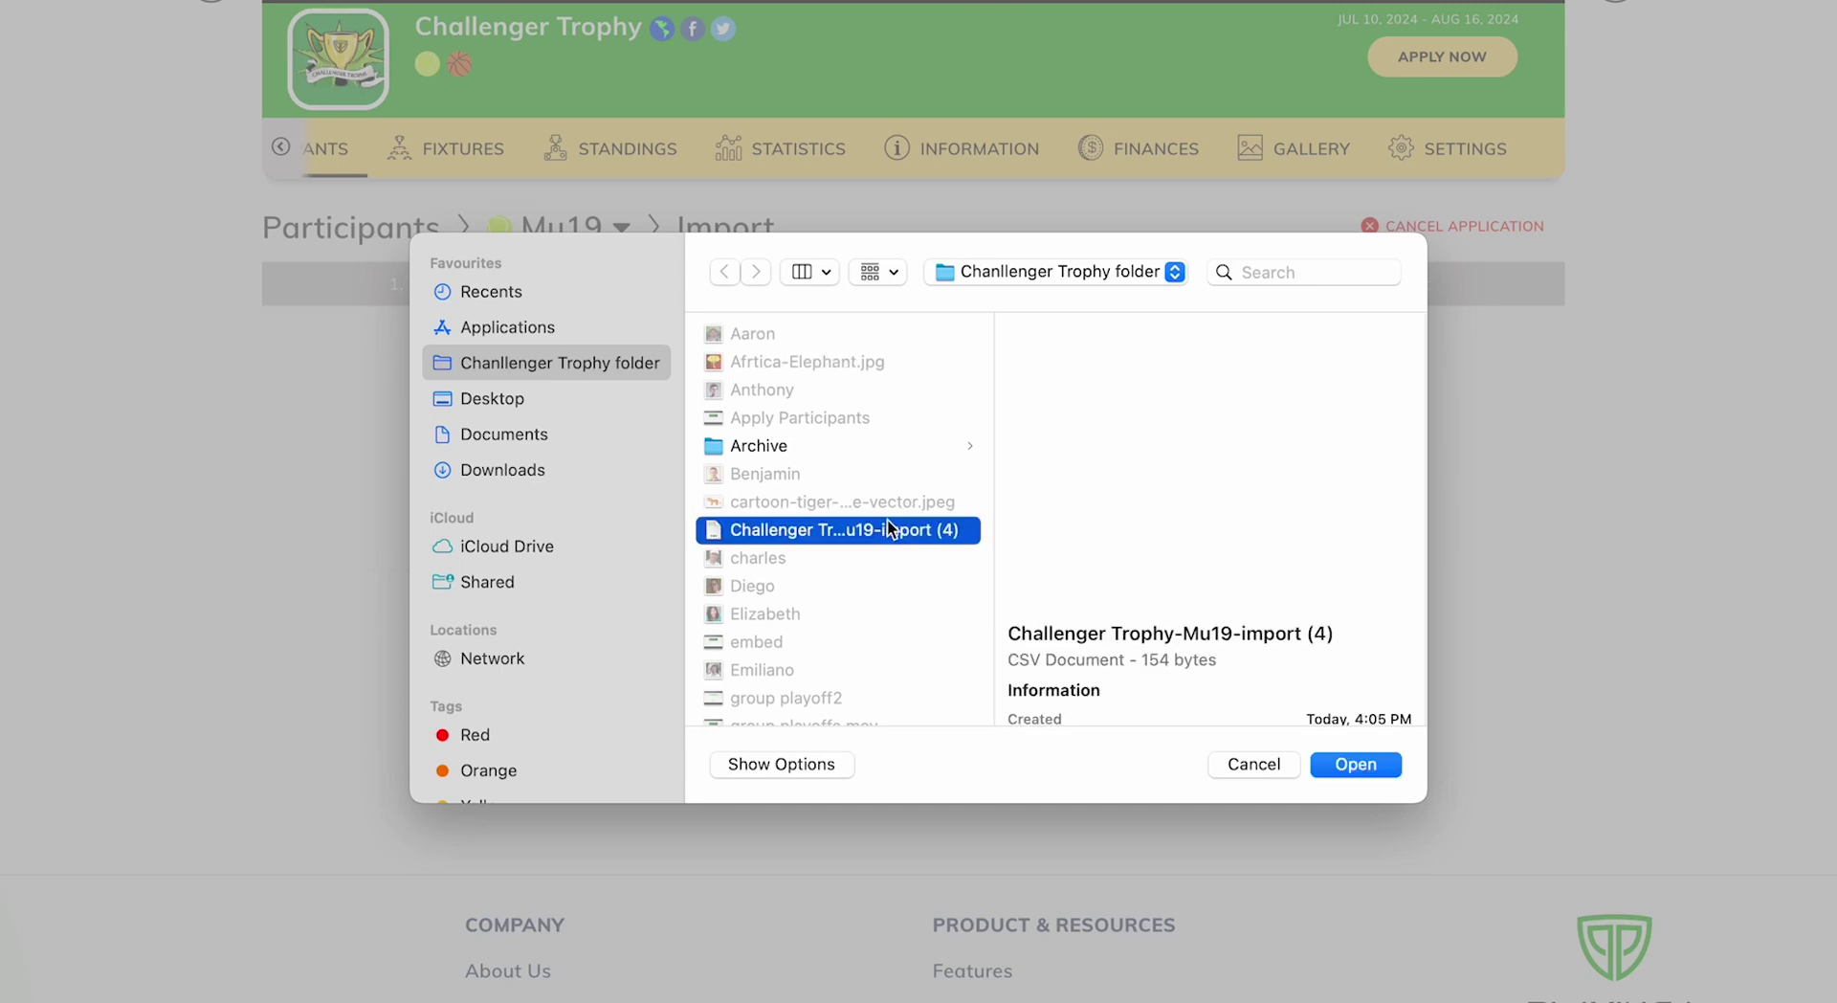
pyautogui.click(1351, 764)
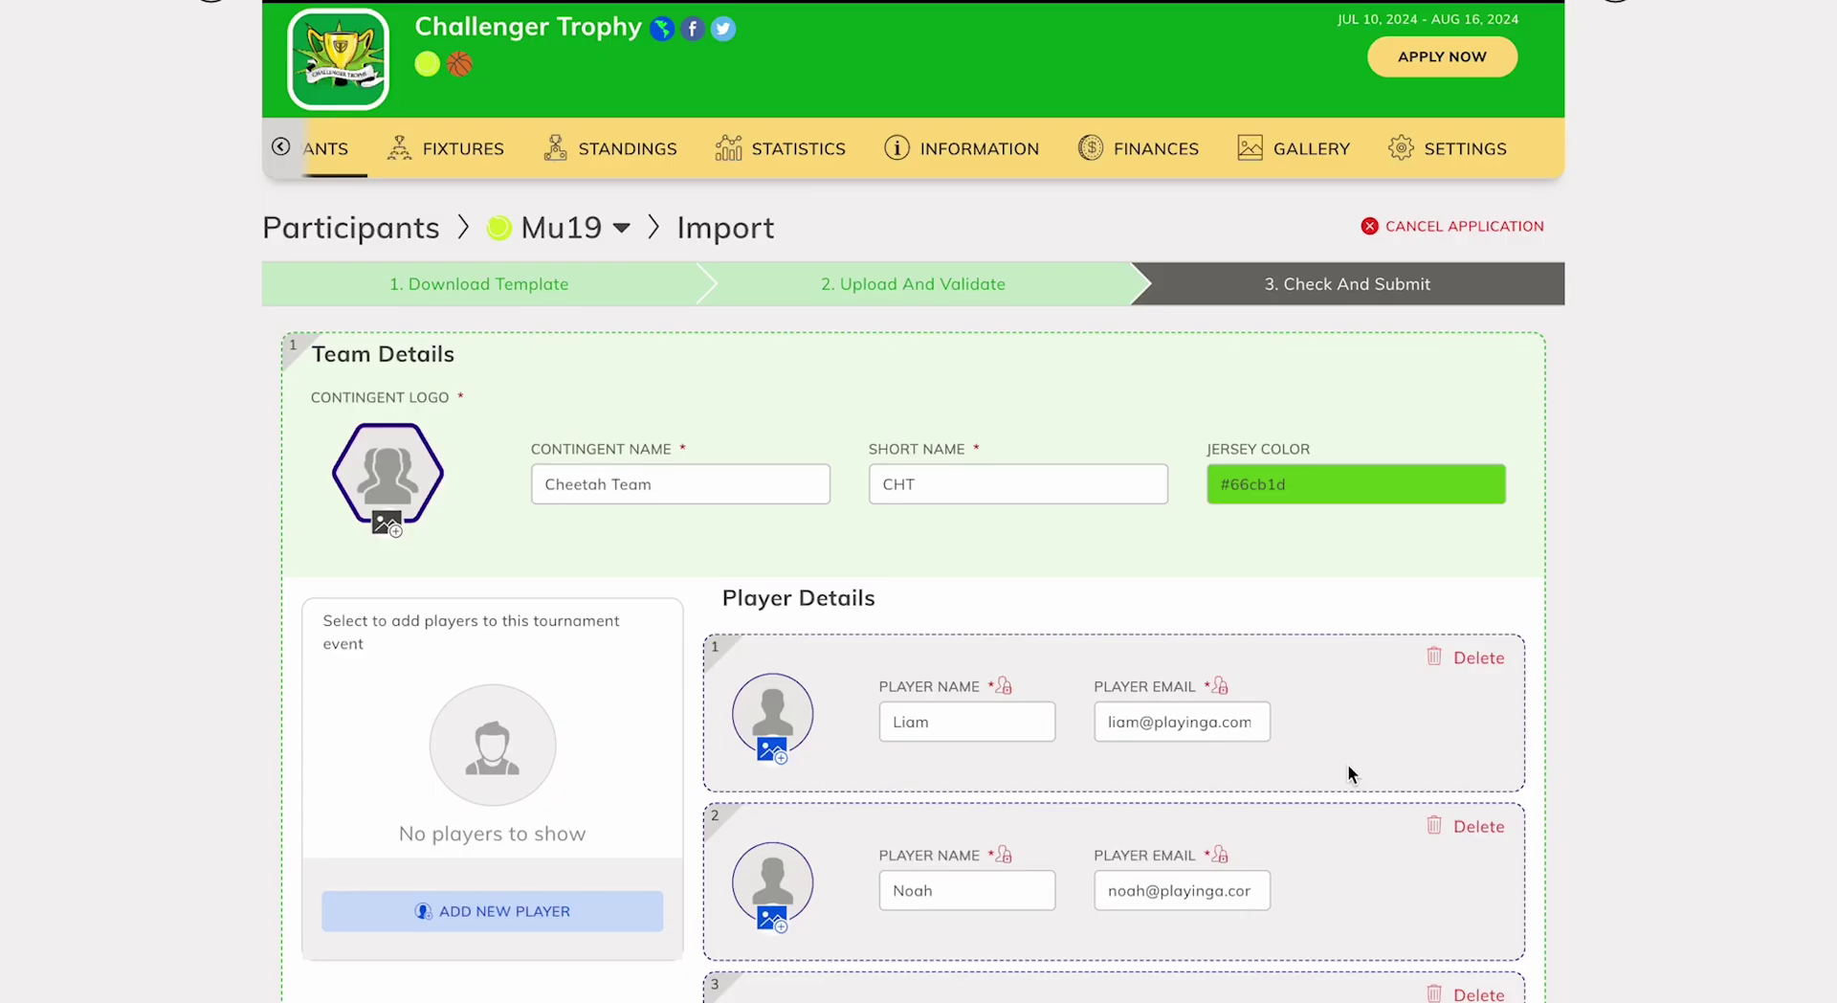
# Set Brazil-Cheetah.jpg as Cheetah Team's contingent logo and save the image.
pyautogui.click(371, 531)
pyautogui.click(770, 641)
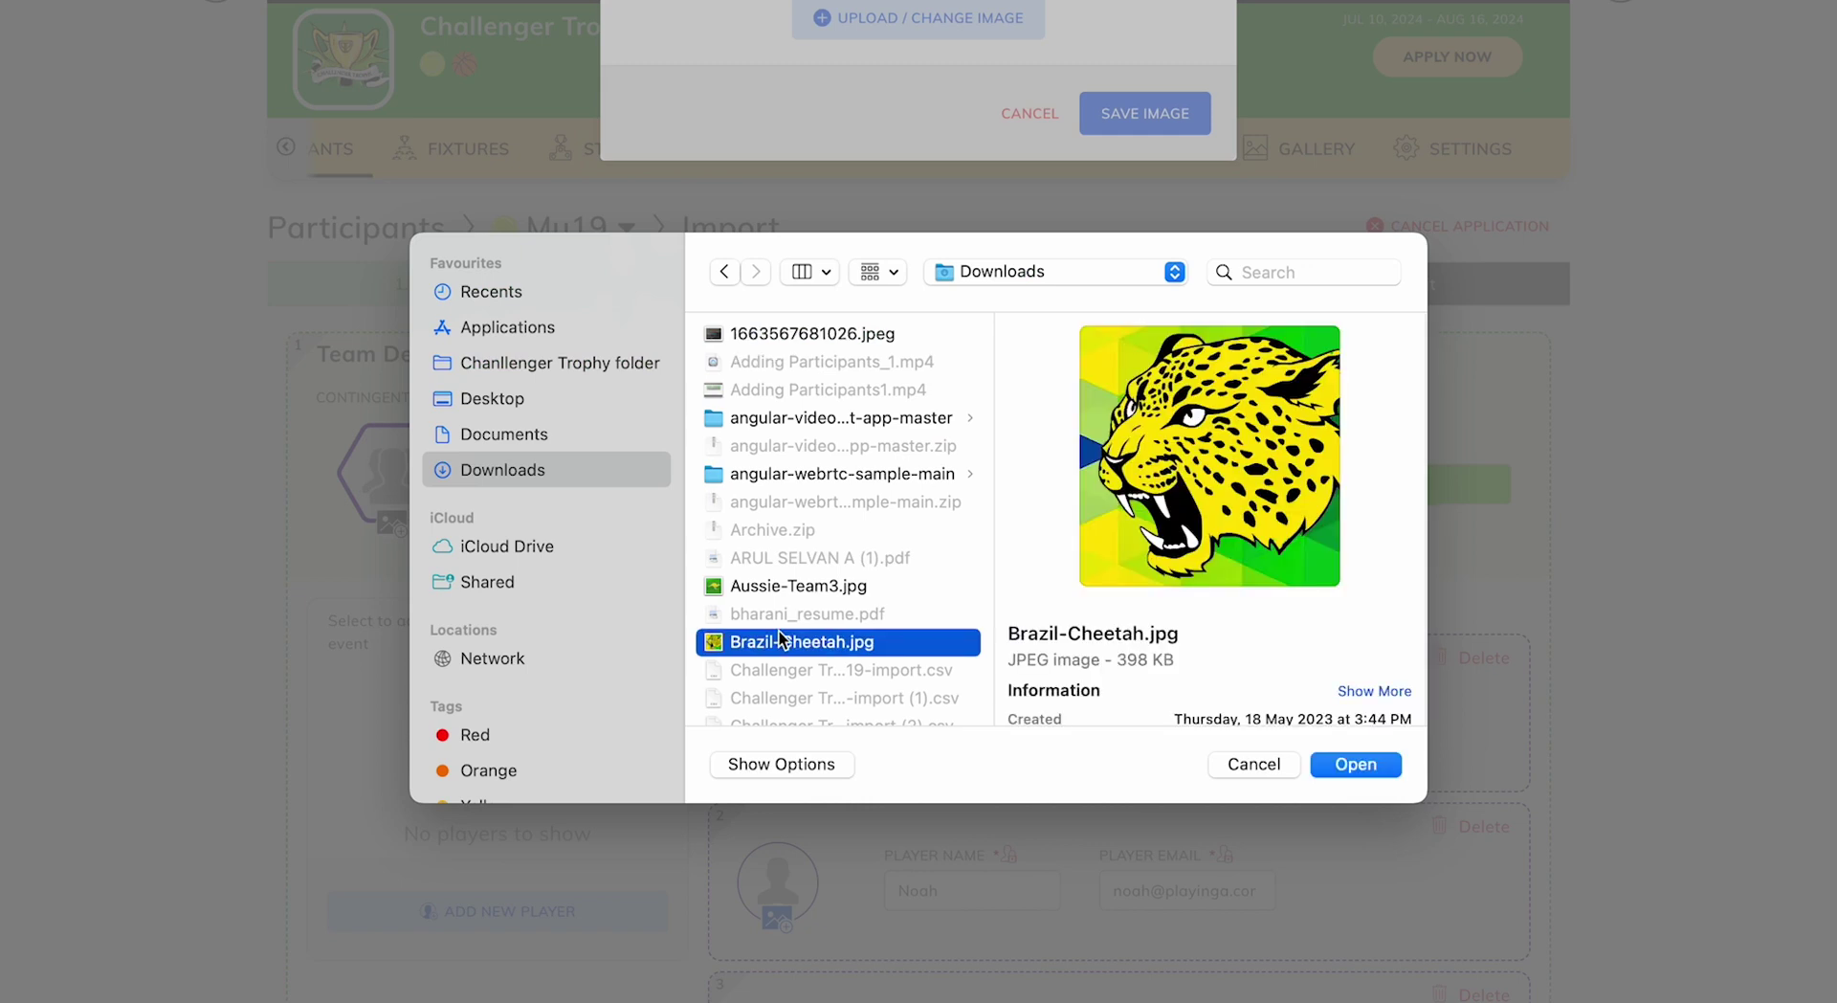
pyautogui.click(1335, 766)
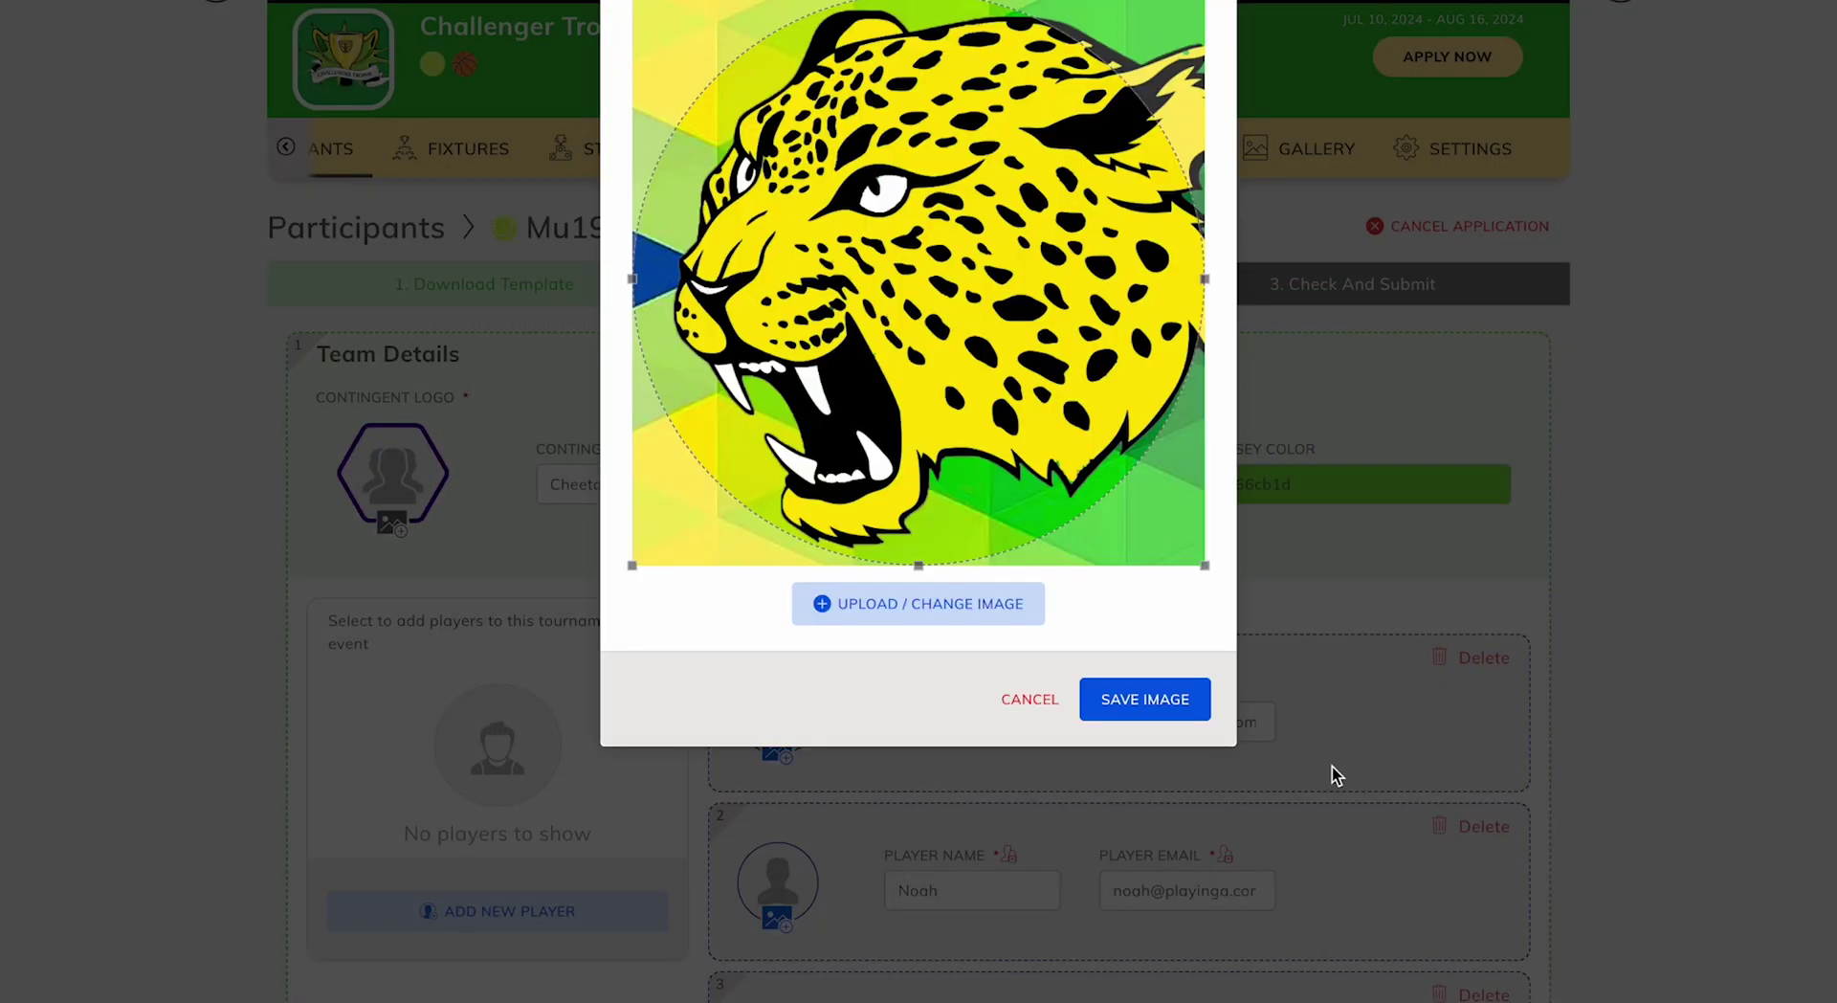
pyautogui.click(1187, 713)
# Save and submit Cheetah Team with its three imported players.
pyautogui.scroll(-3, 1162, 576)
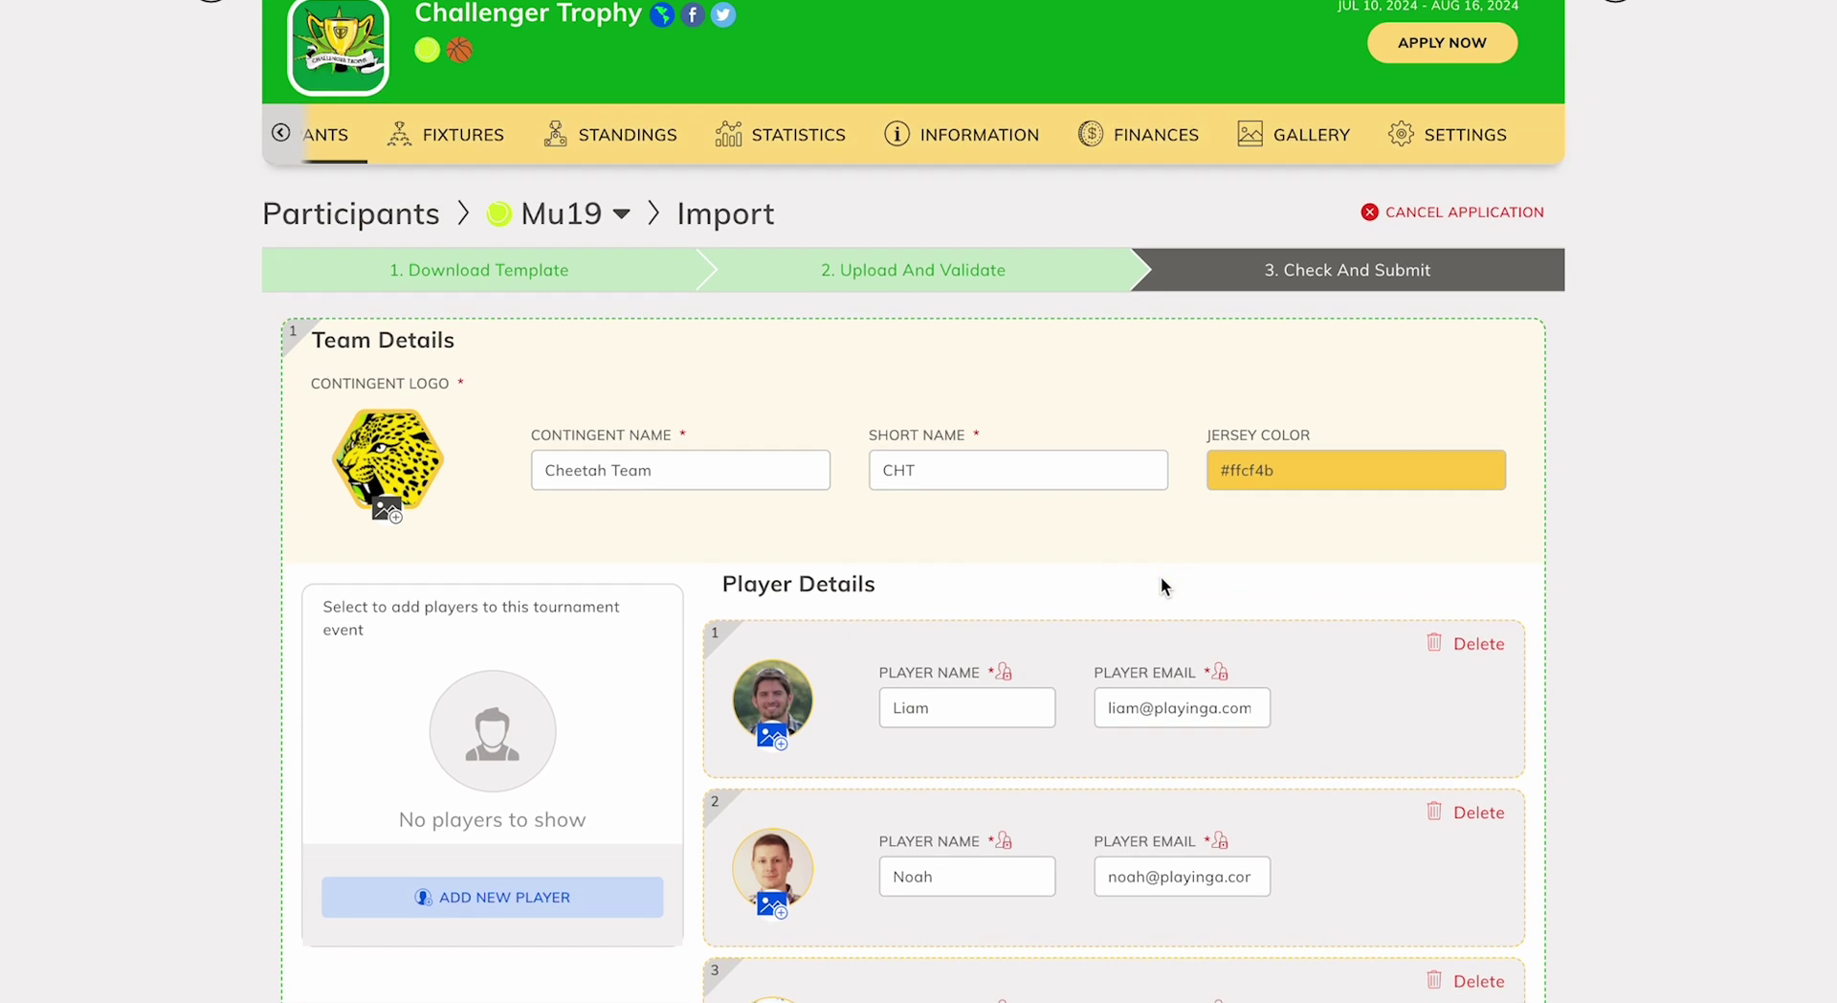
pyautogui.scroll(-3, 1317, 846)
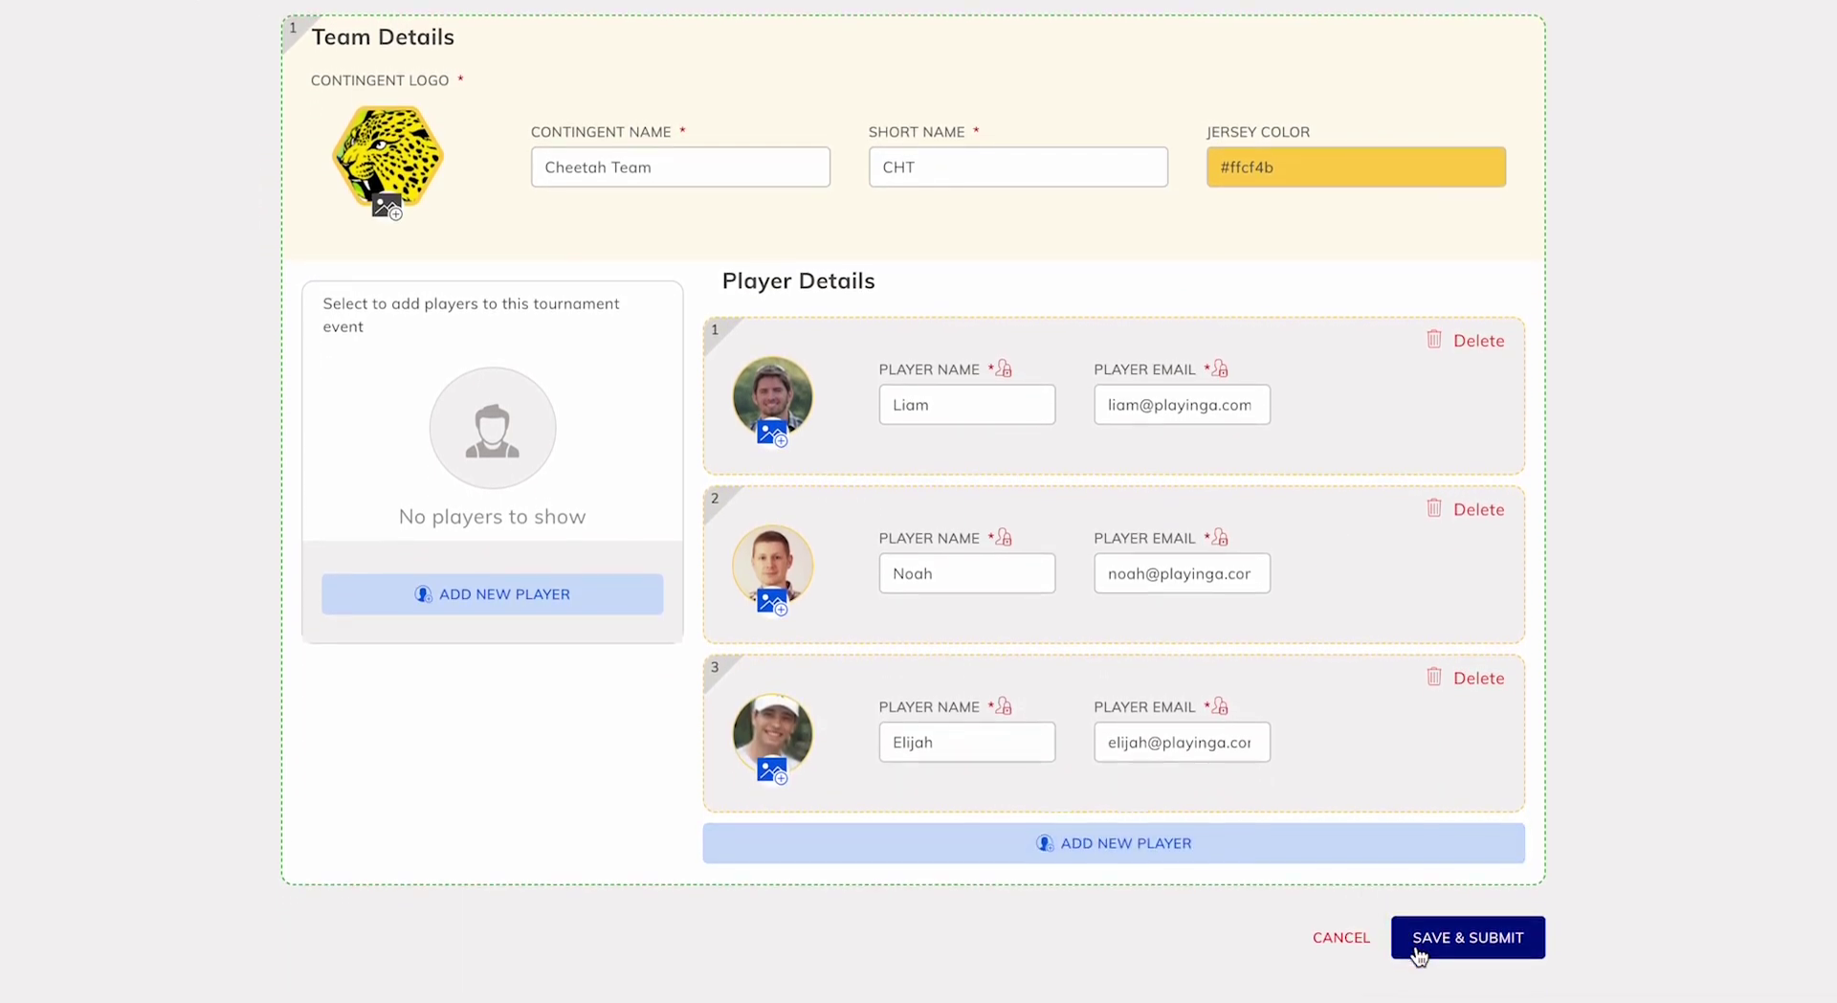
pyautogui.scroll(-1, 1414, 952)
pyautogui.click(1435, 930)
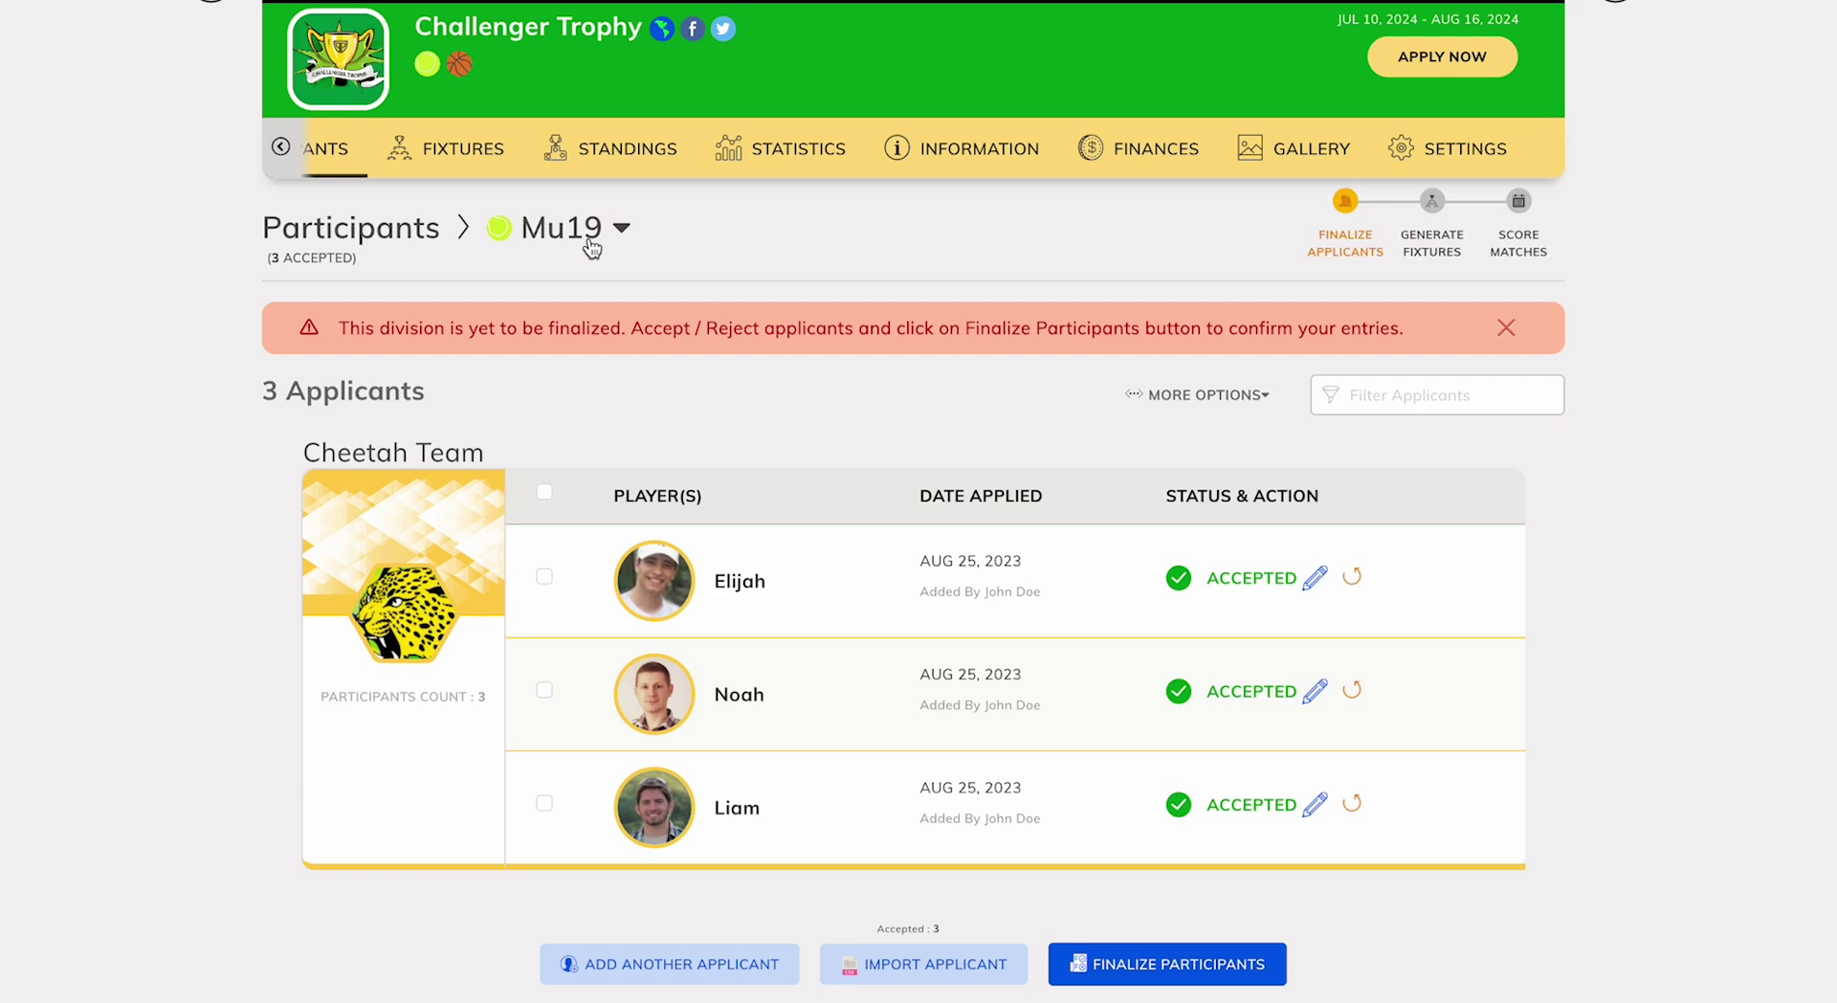
# Switch to the Fd19 event, download its import template, and open Challenger Trophy-Fd19-import (1) in Numbers.
pyautogui.click(593, 242)
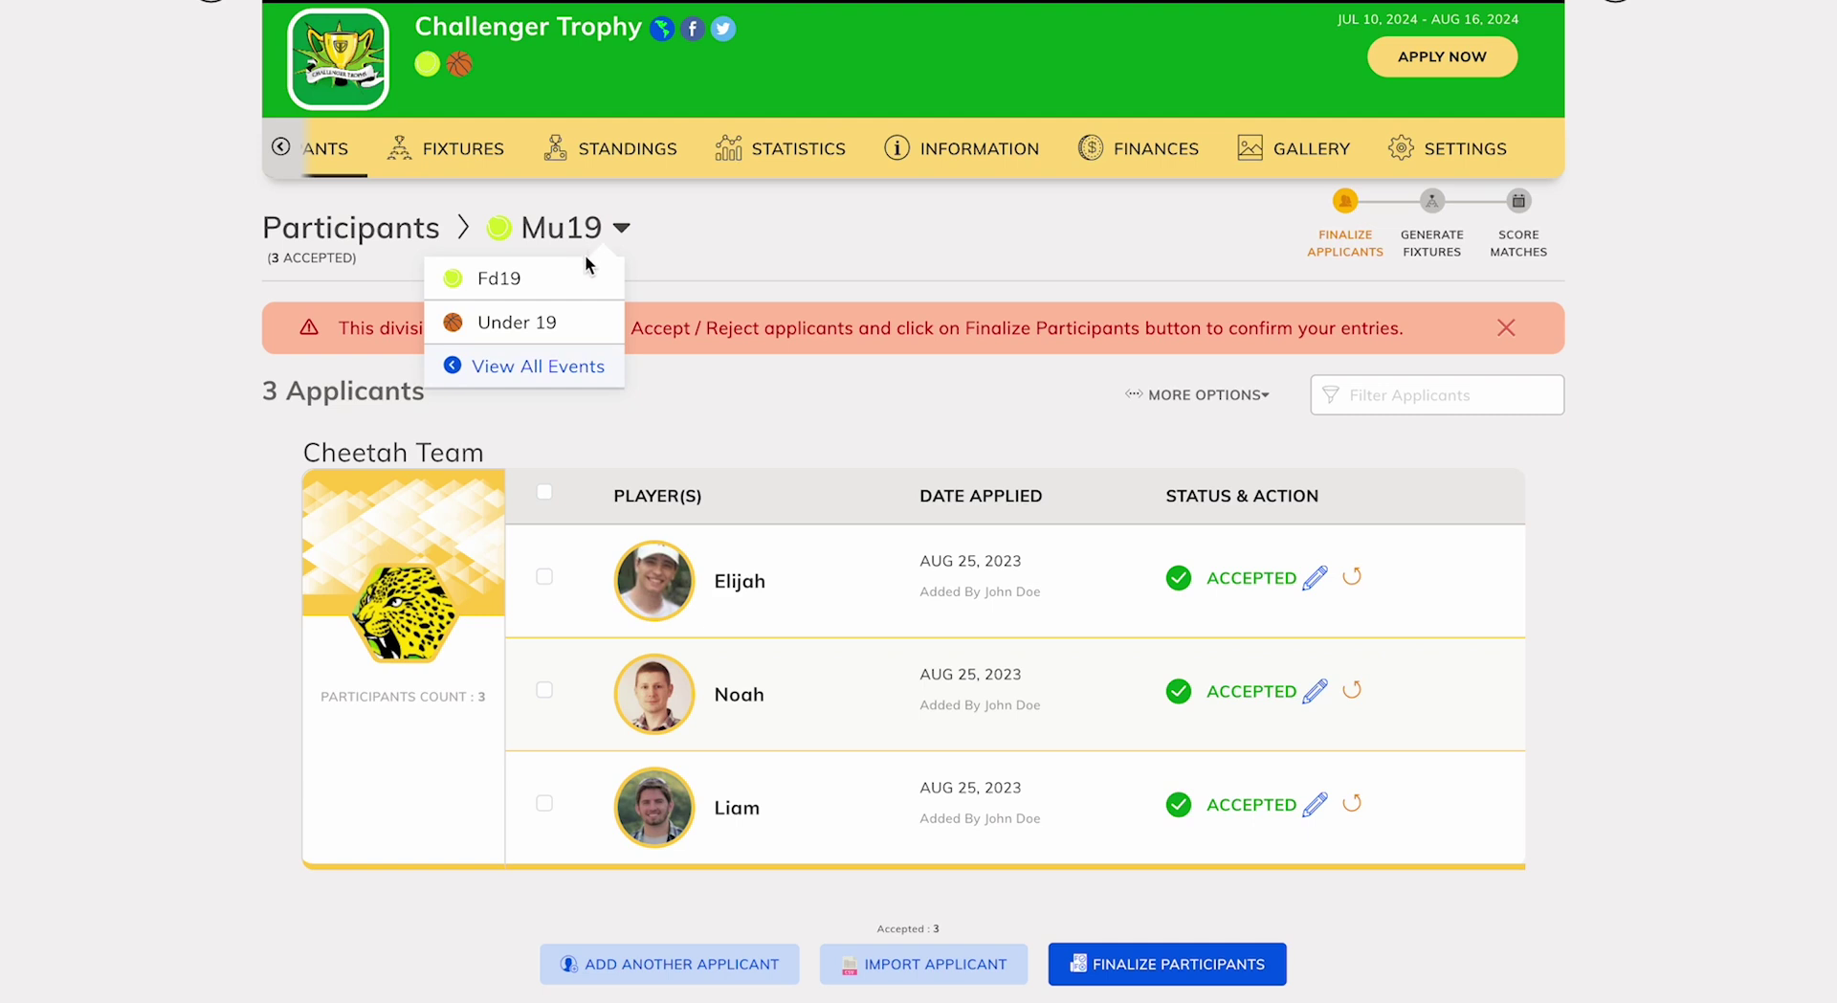
pyautogui.click(581, 283)
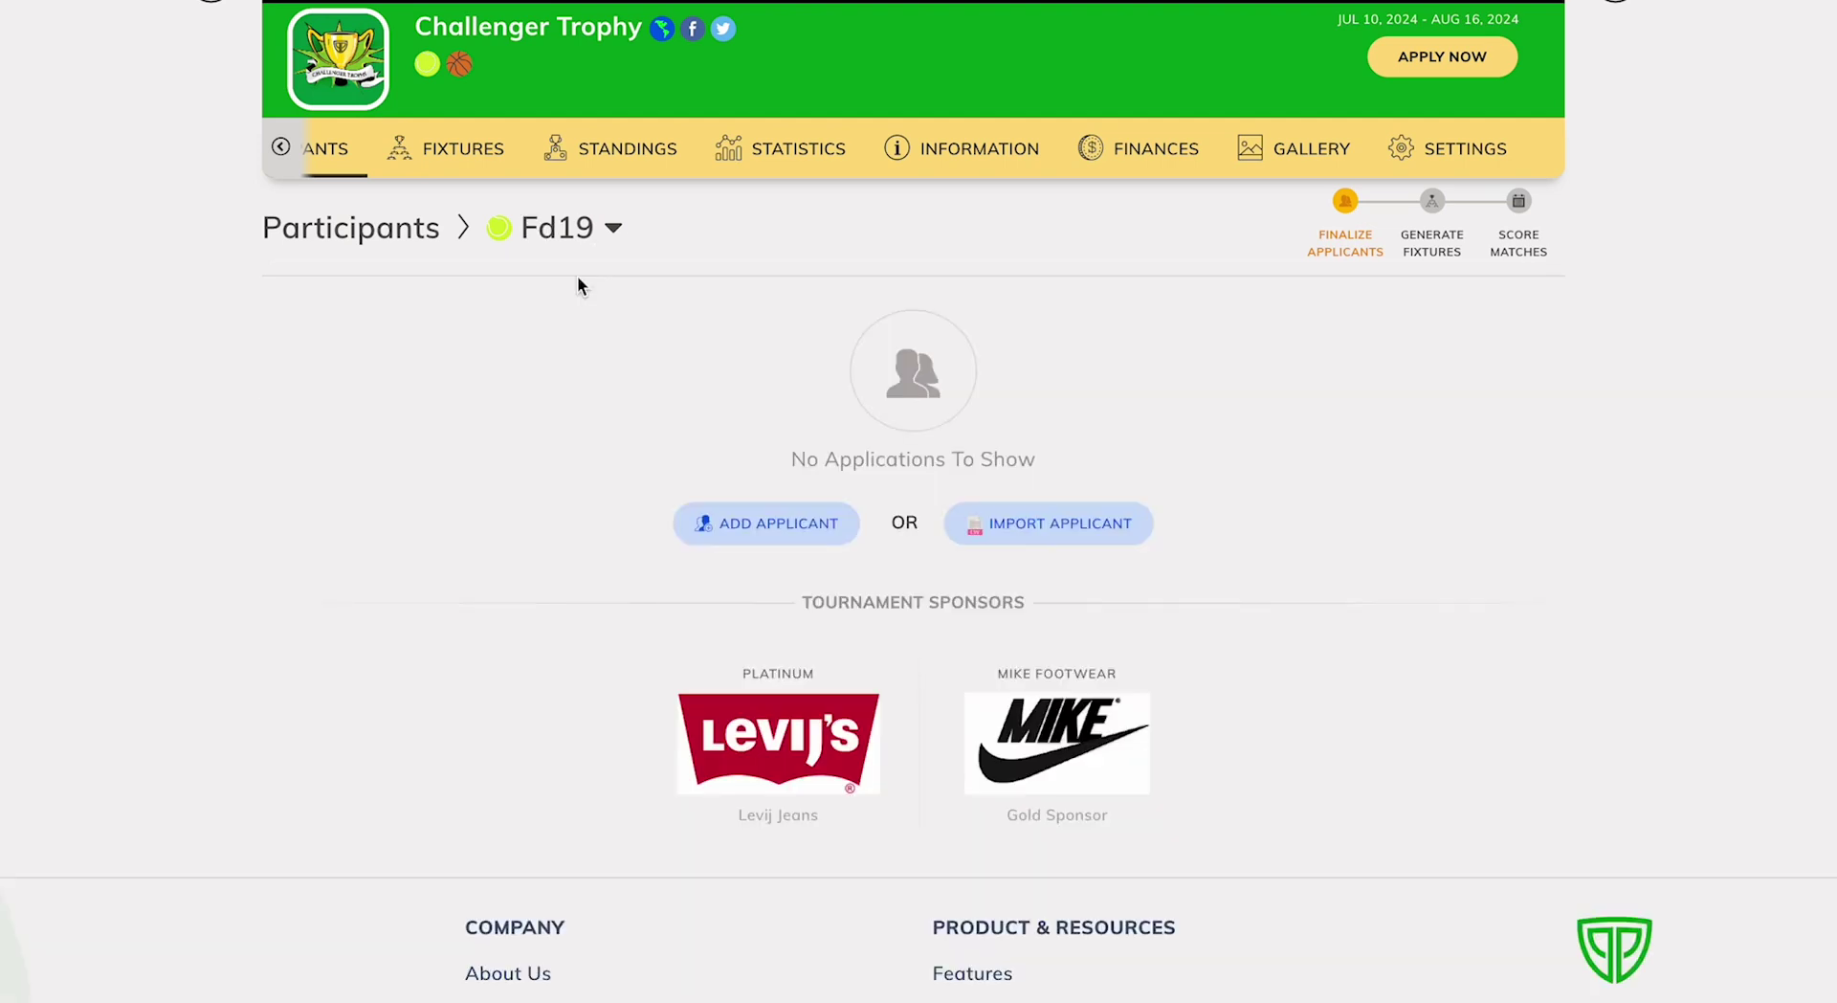
pyautogui.click(991, 522)
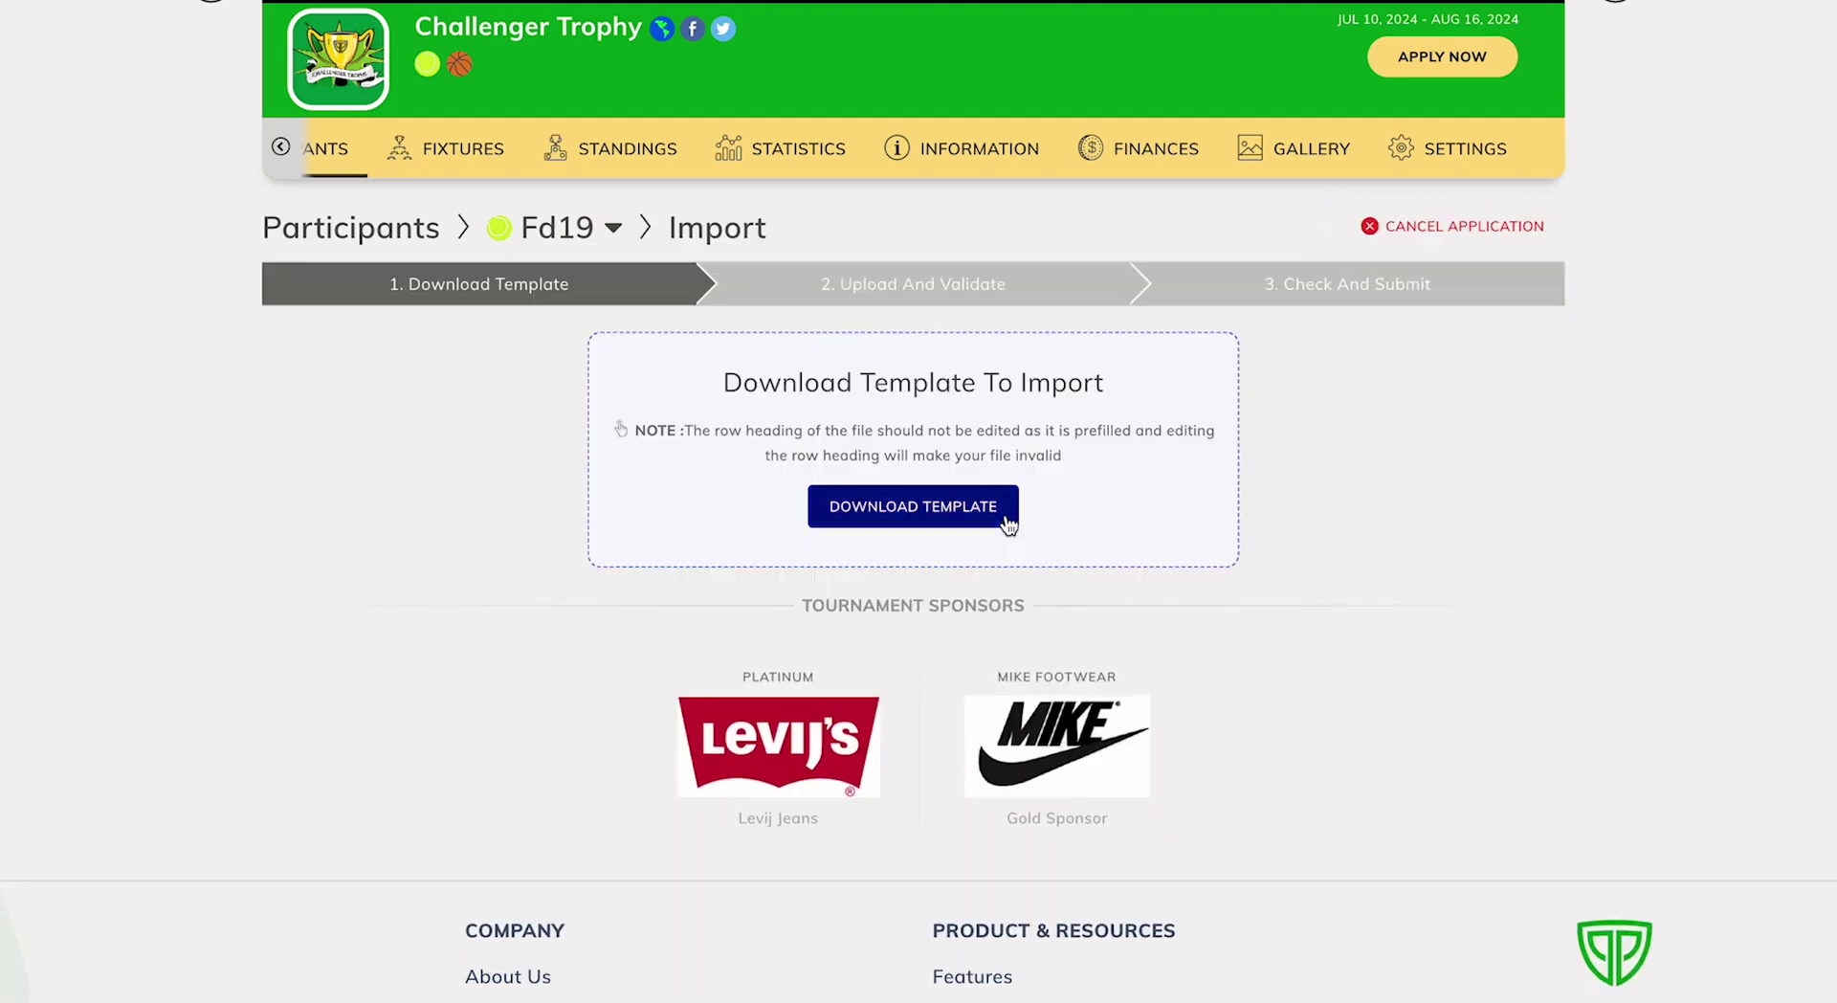
pyautogui.click(905, 507)
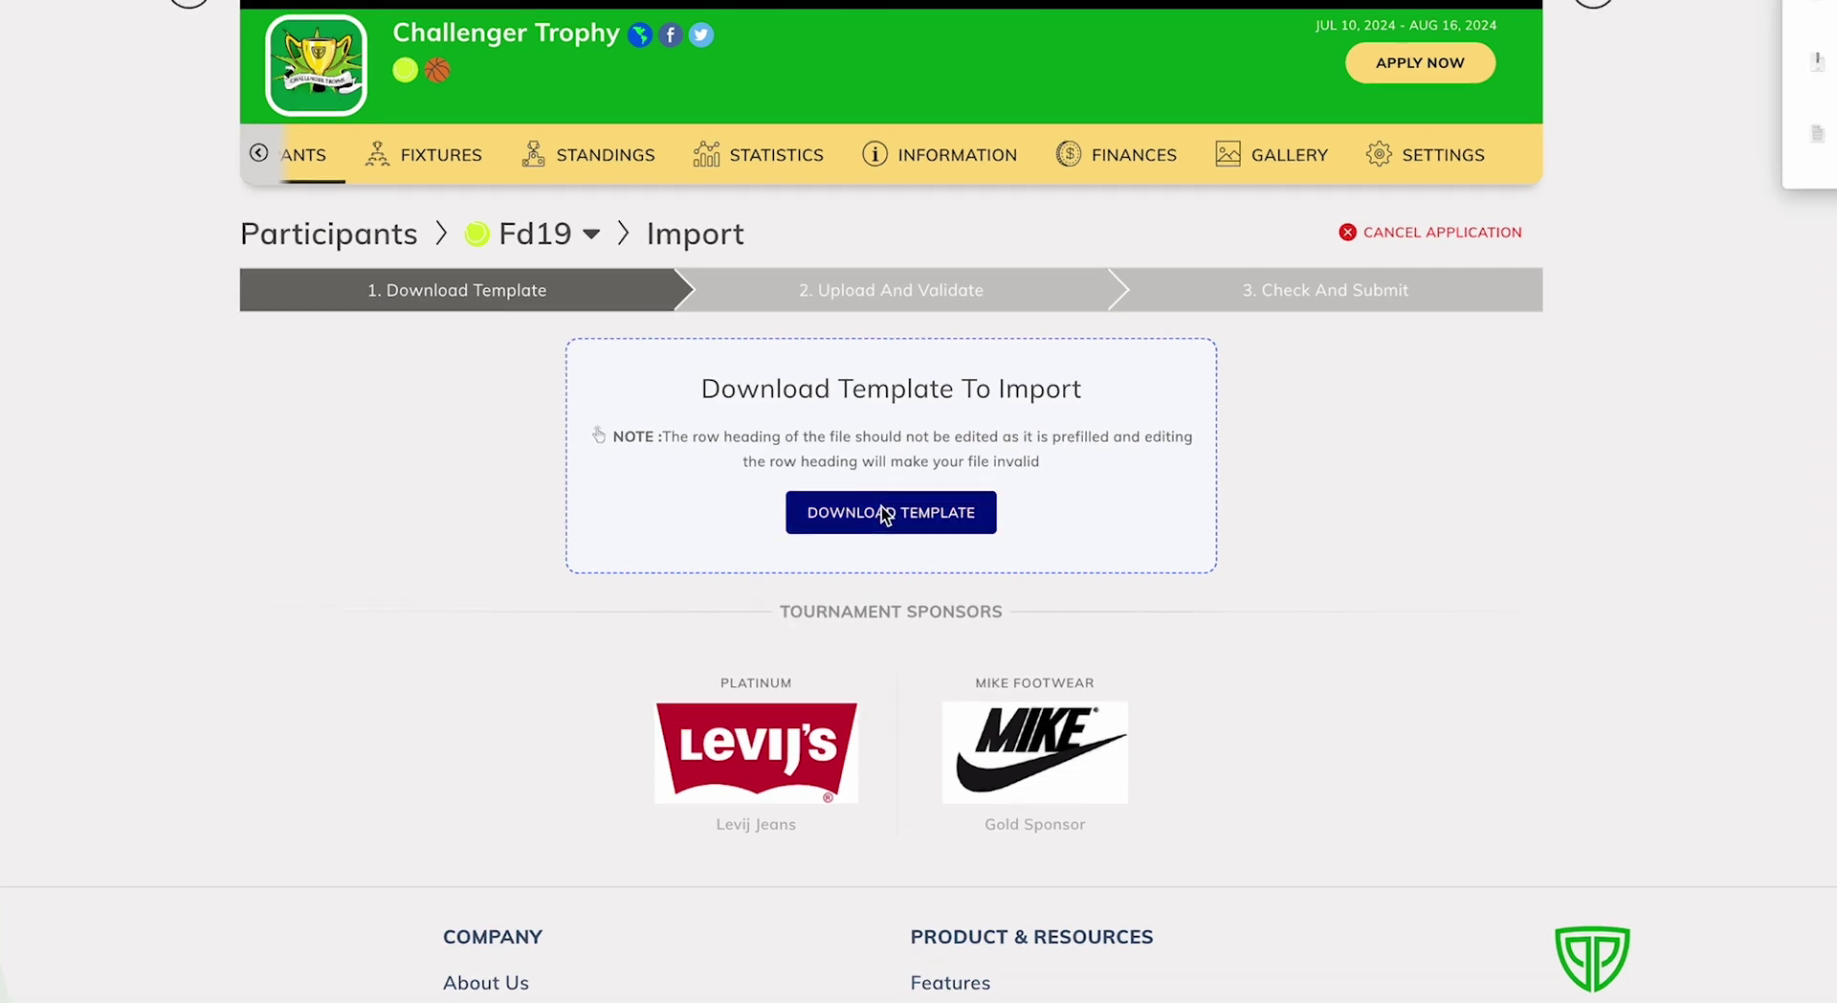
pyautogui.click(1387, 49)
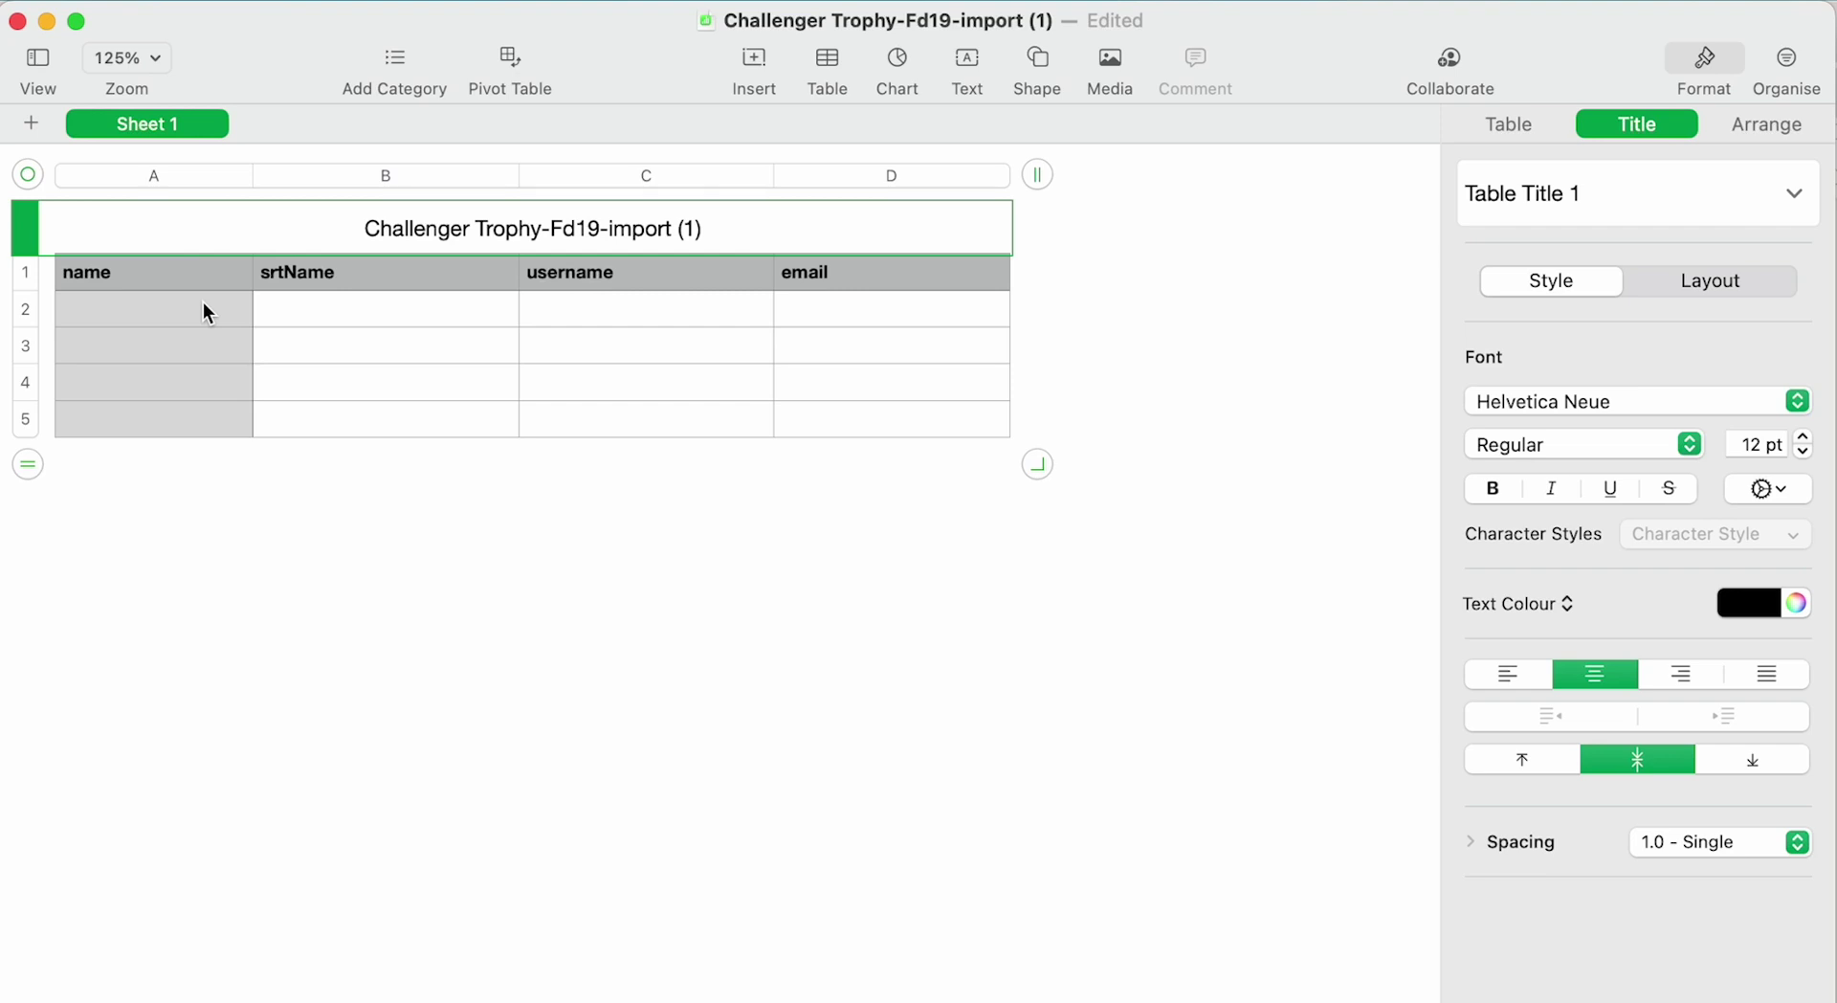
# Paste two Elephant Team player rows, add the next Elephant Team row, and export the template as CSV.
pyautogui.click(203, 303)
pyautogui.press('cmd+v')
pyautogui.click(146, 384)
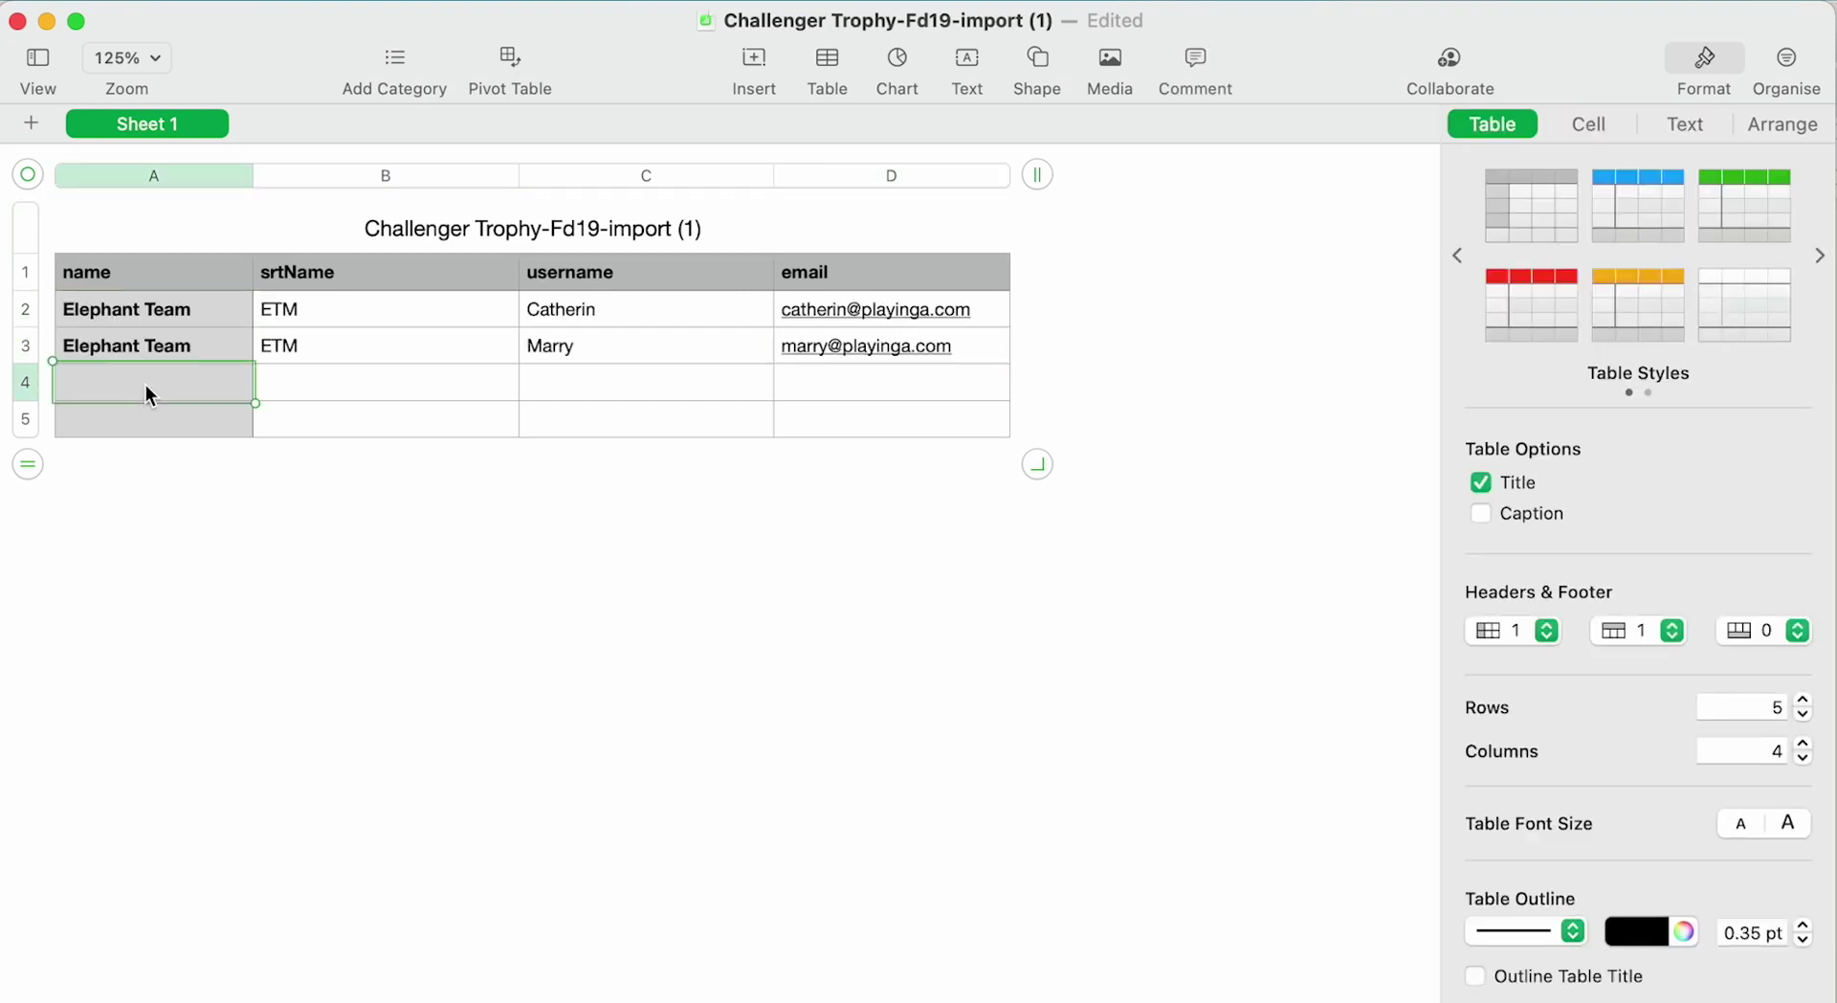
pyautogui.write('Elephant Team')
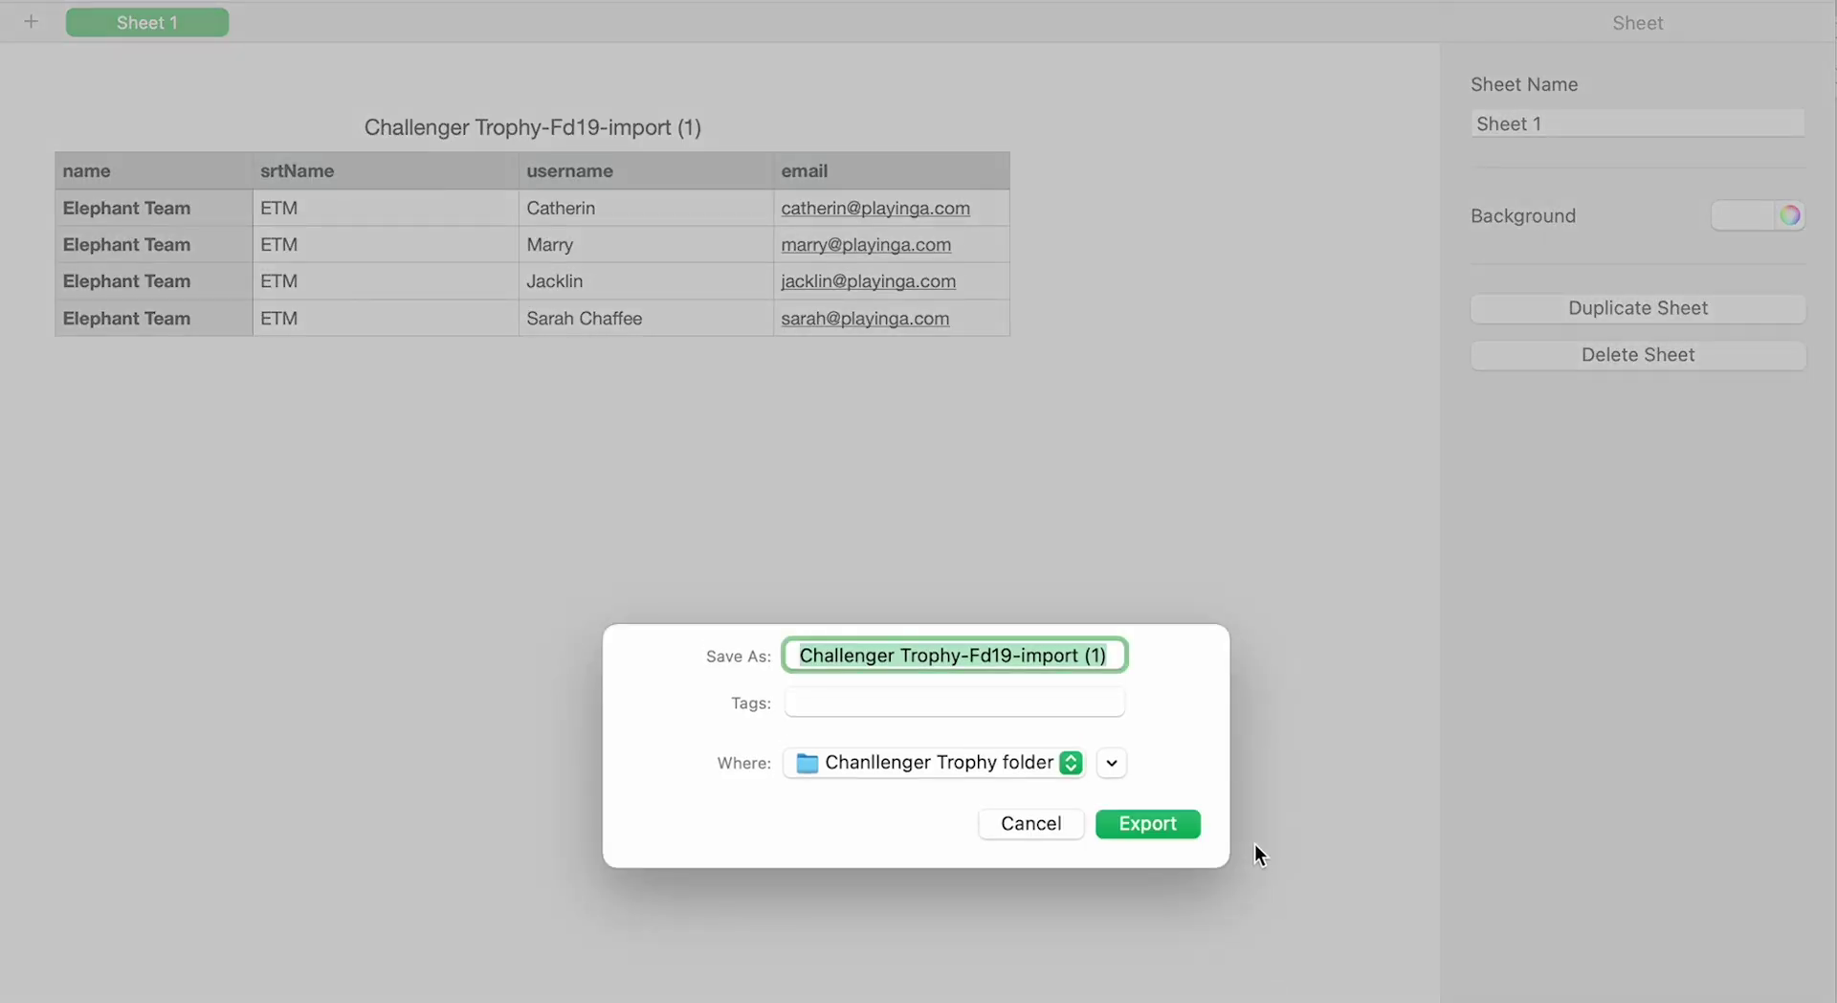
pyautogui.click(1174, 823)
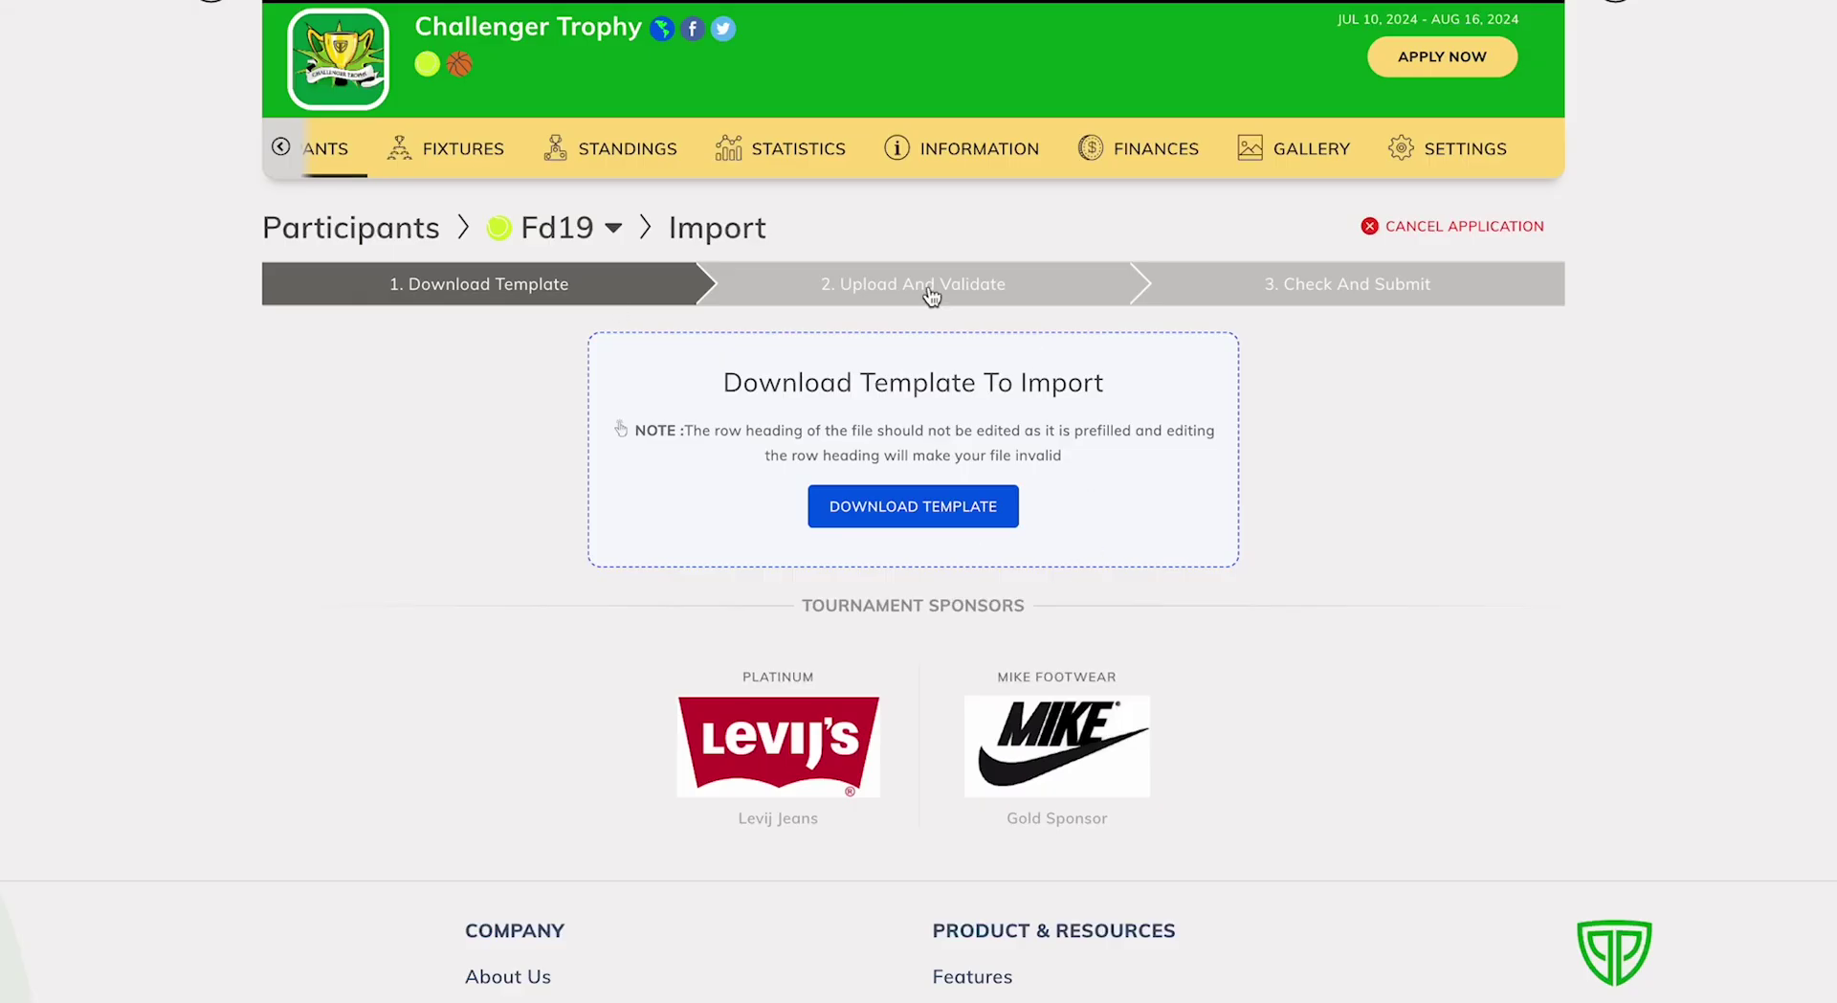
# Upload the filled Challenger Trophy-Fd19-import (1) CSV at the Upload And Validate step.
pyautogui.click(922, 289)
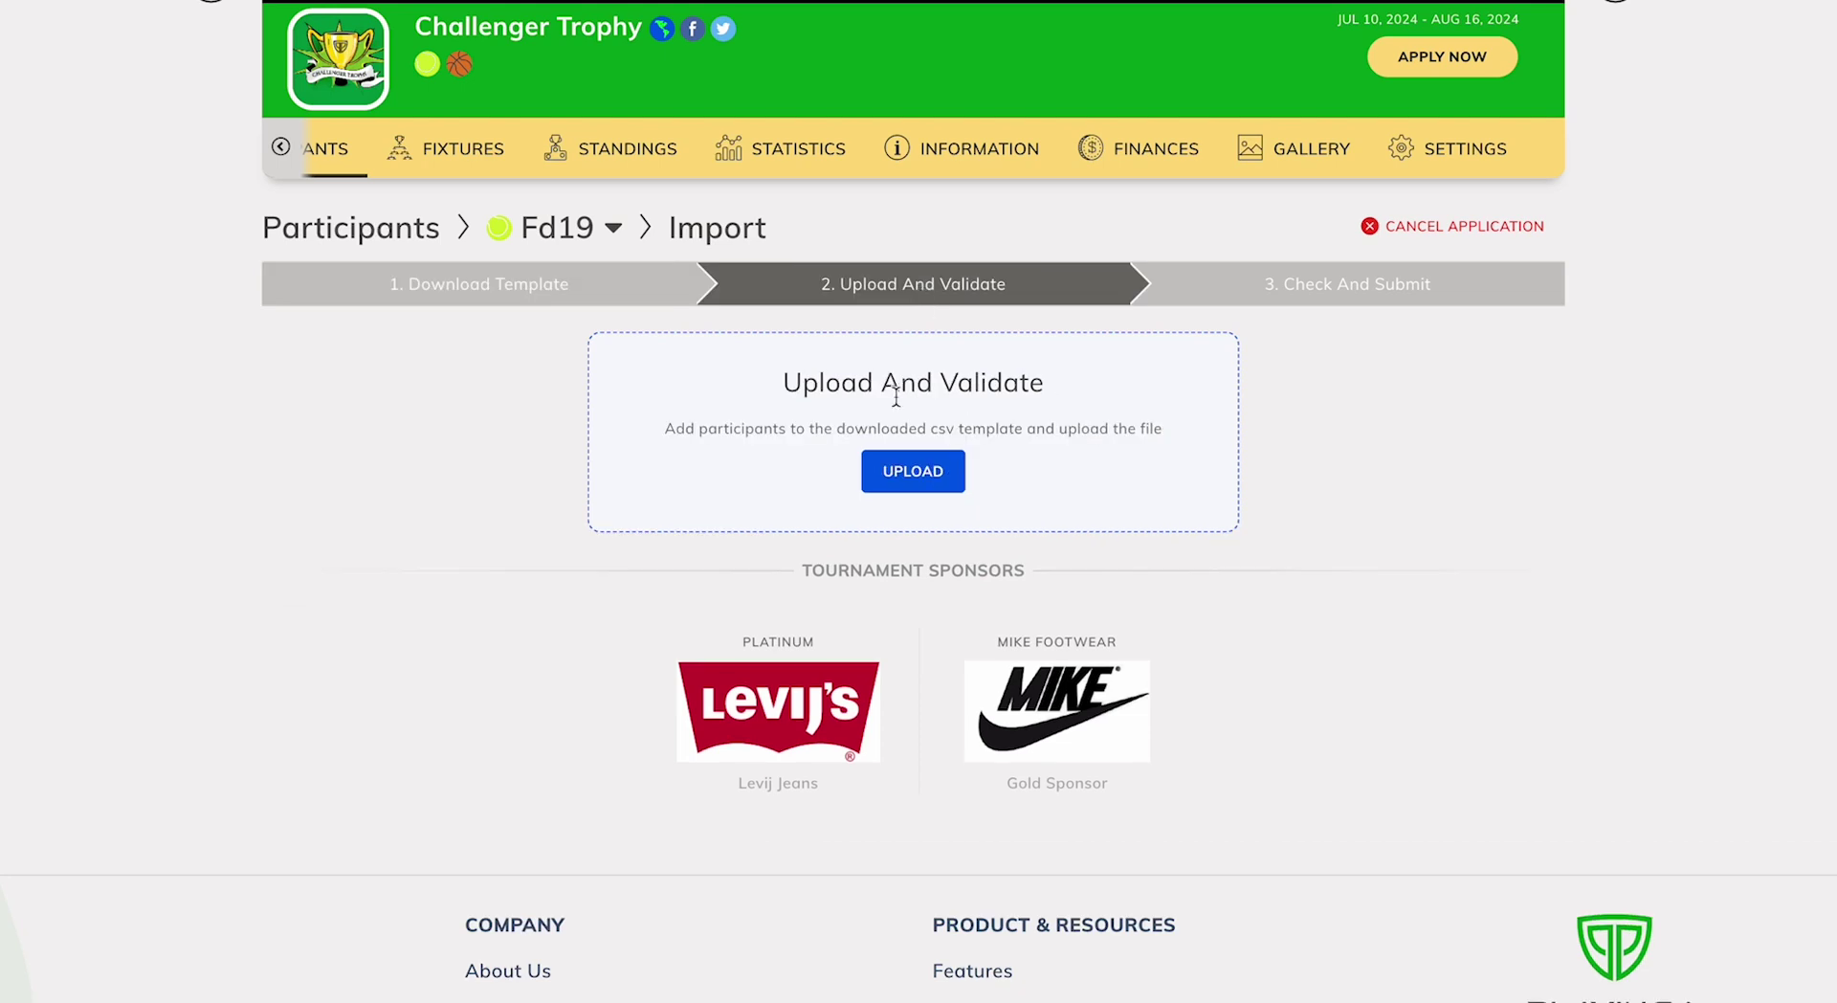
pyautogui.click(892, 461)
pyautogui.click(880, 529)
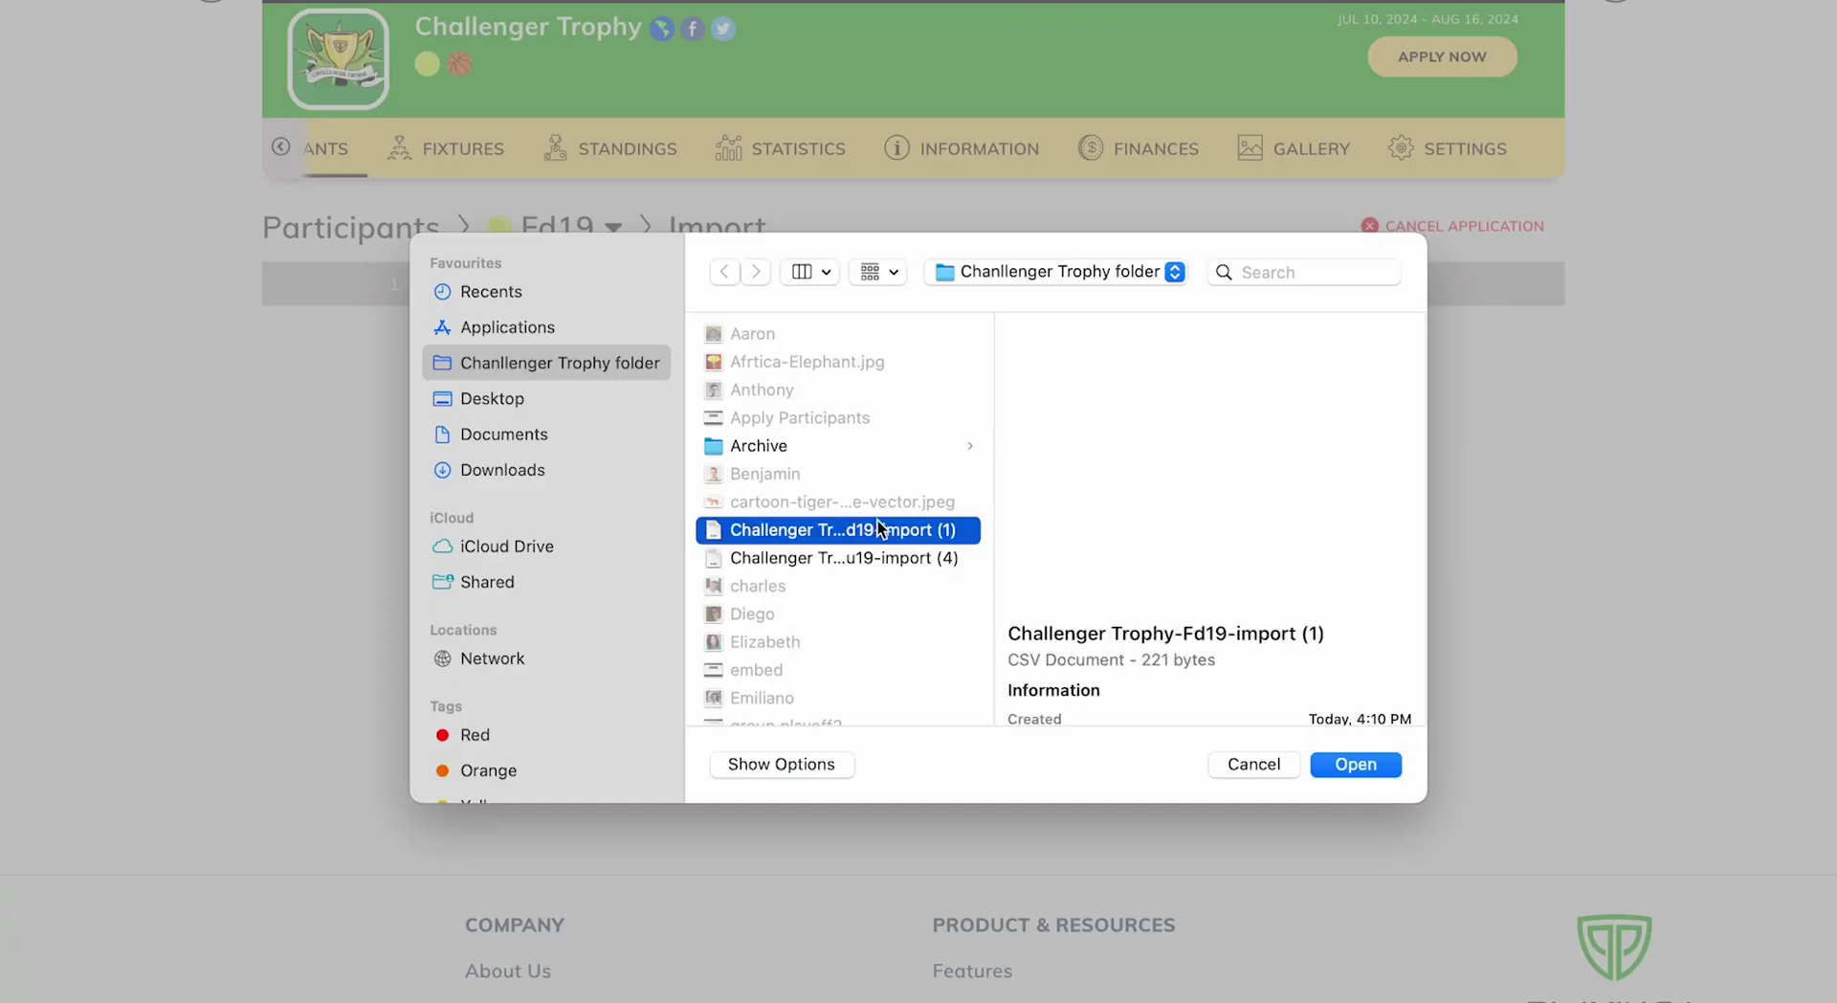
pyautogui.click(1340, 764)
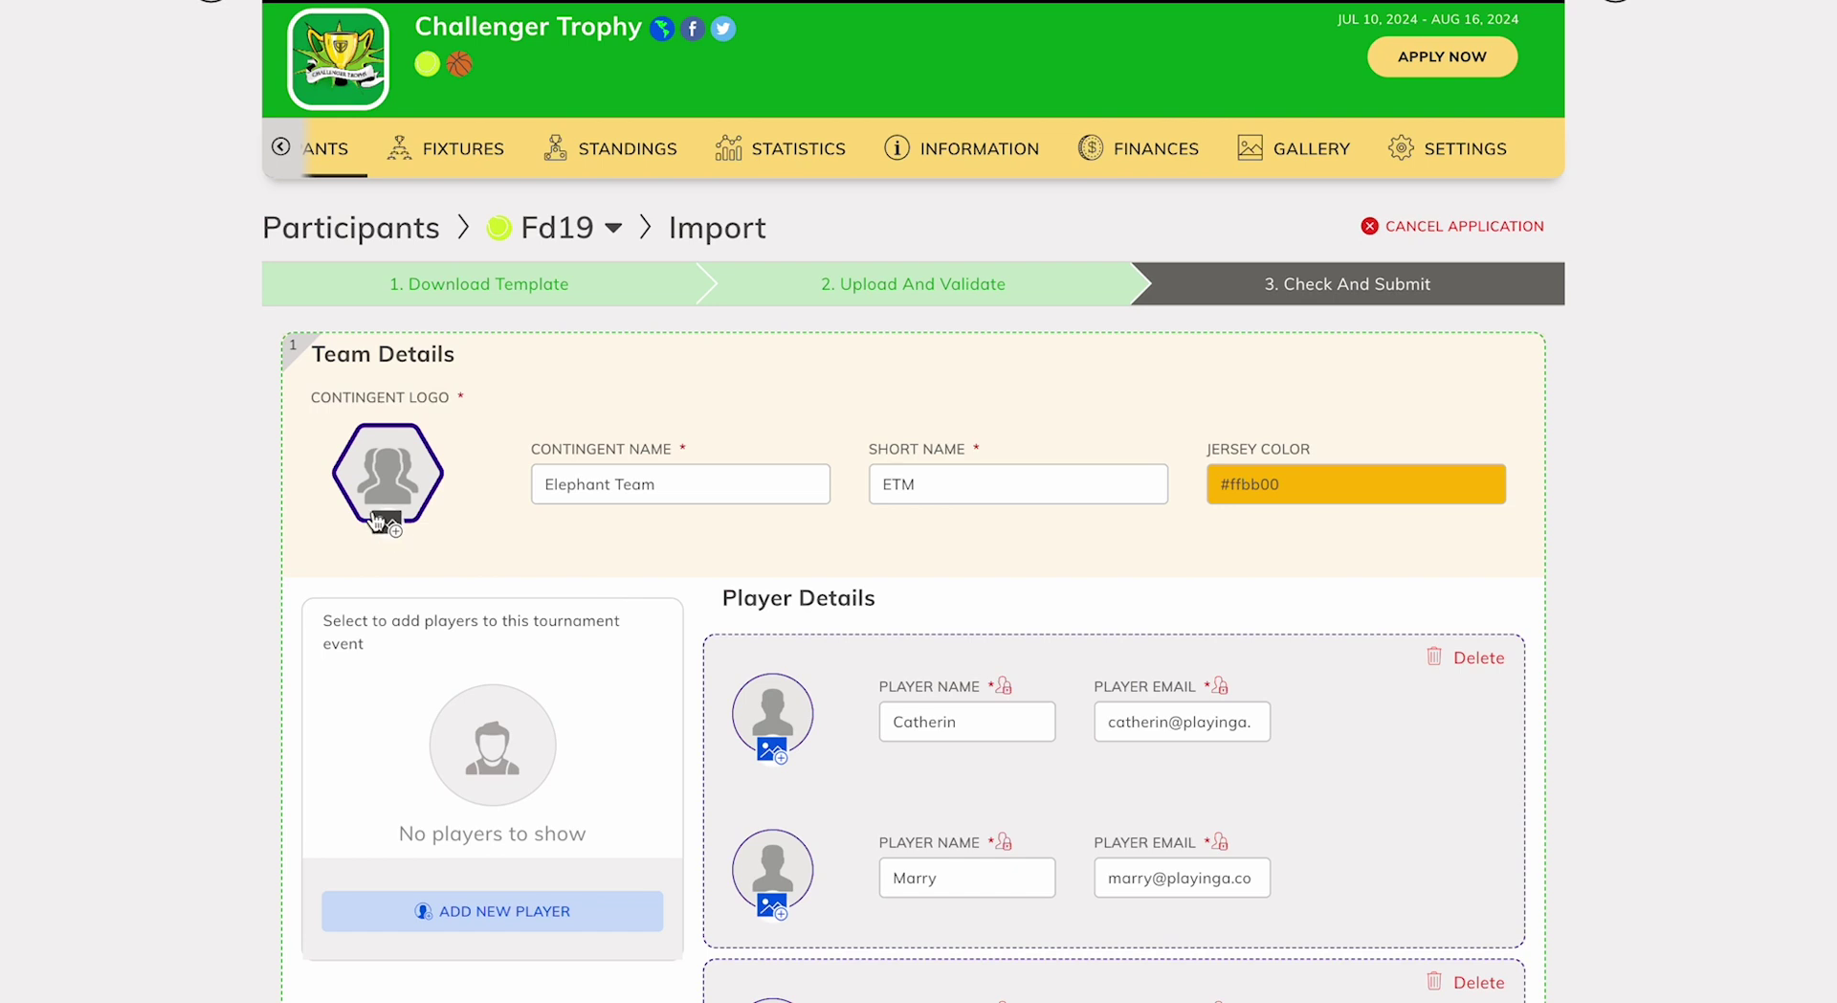
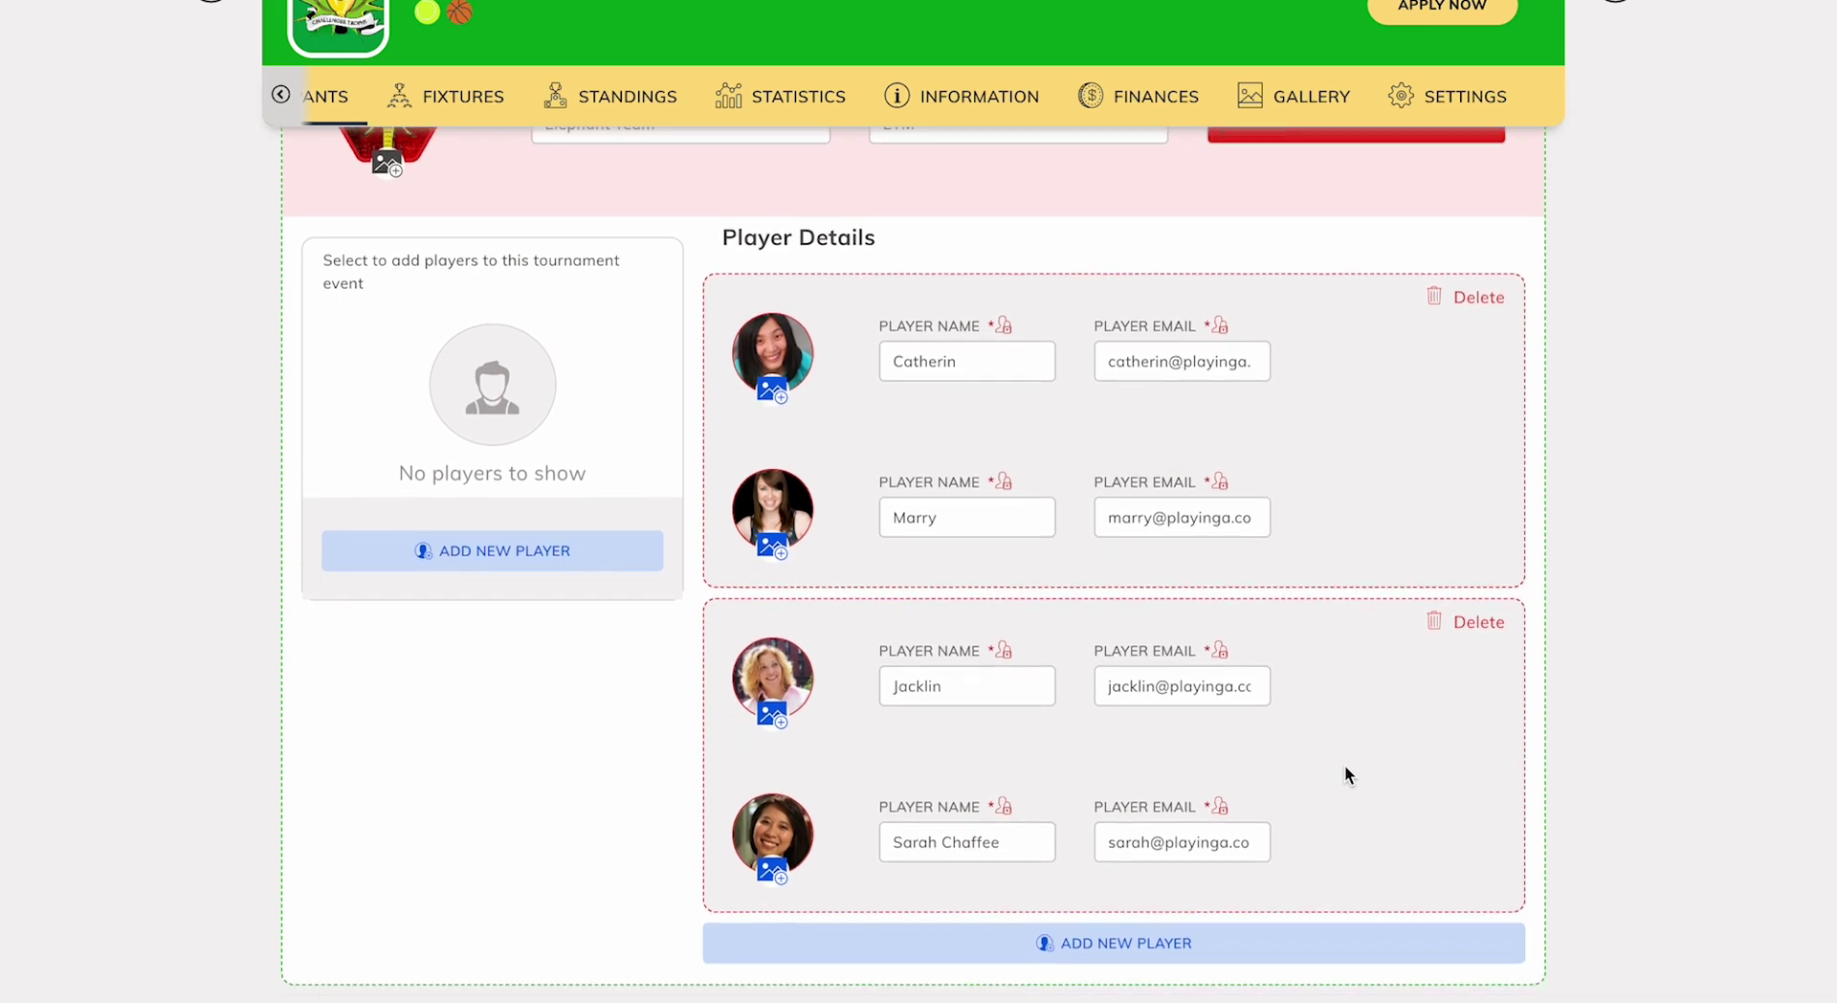
pyautogui.scroll(-2, 1390, 938)
# Save Elephant Team with its four players using Save & Submit at the bottom of the form.
pyautogui.click(1427, 951)
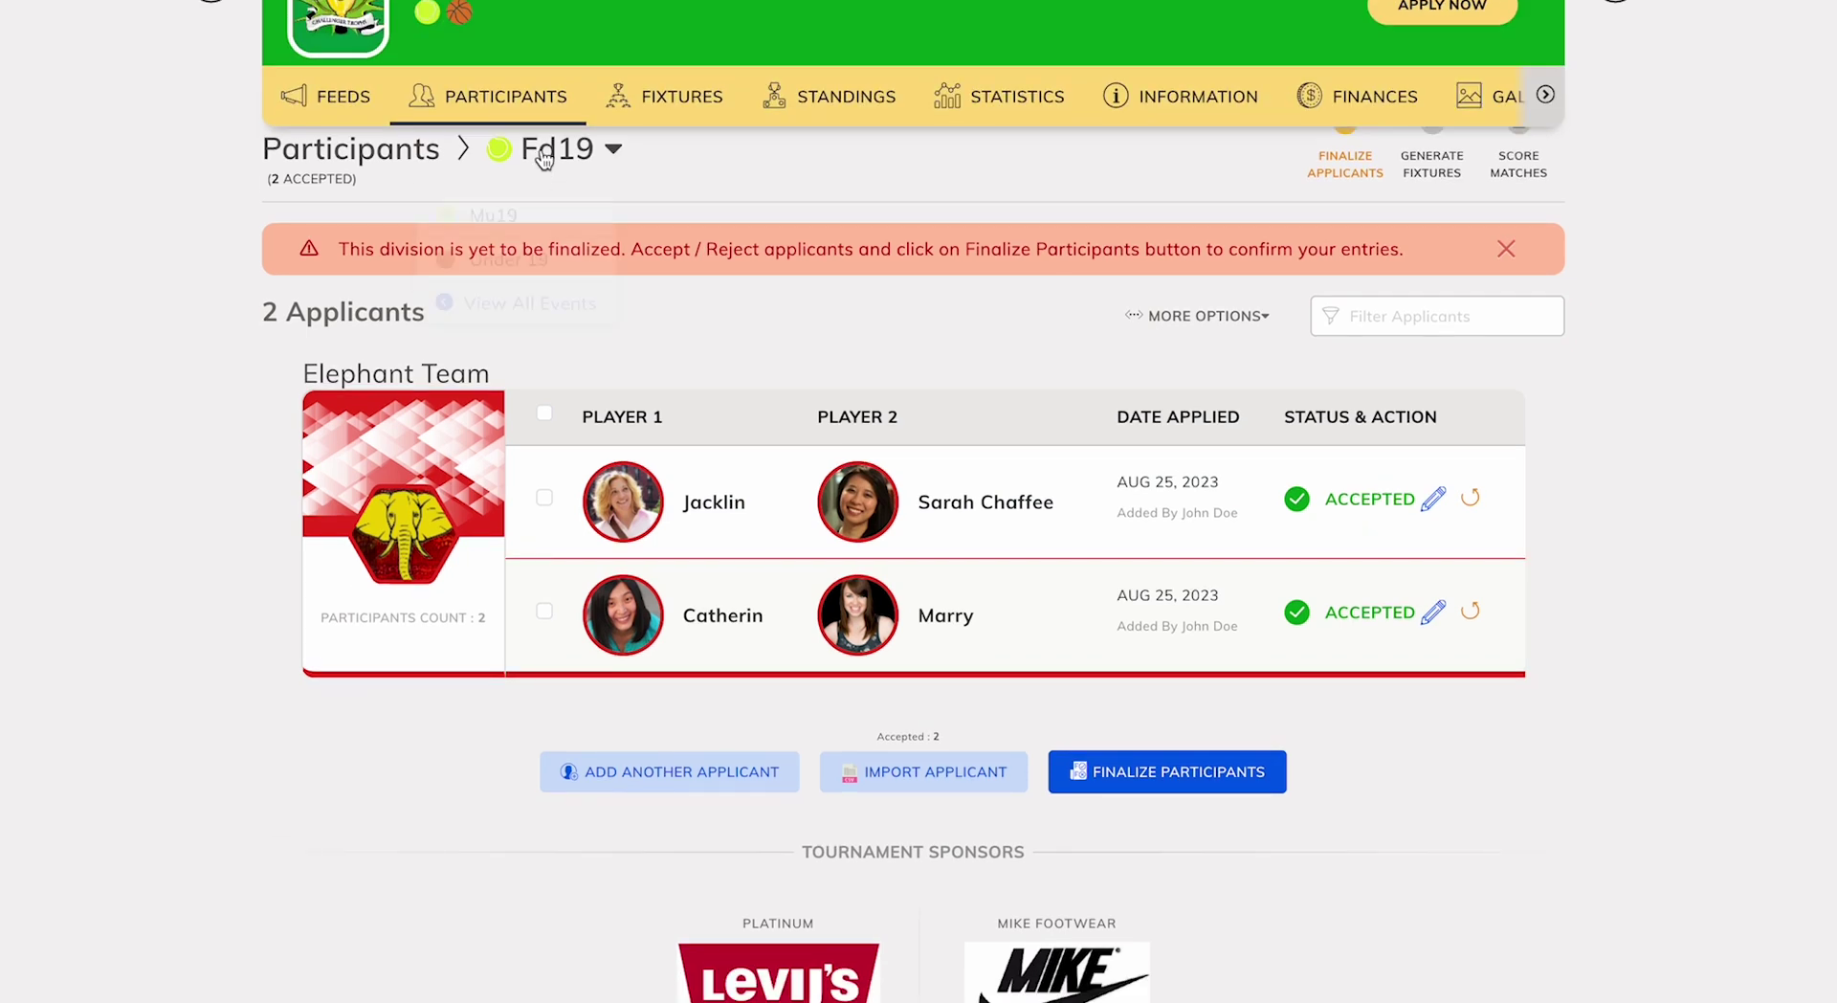
# Switch to the Under 19 division and download the applicant import CSV template.
pyautogui.click(546, 153)
pyautogui.click(536, 247)
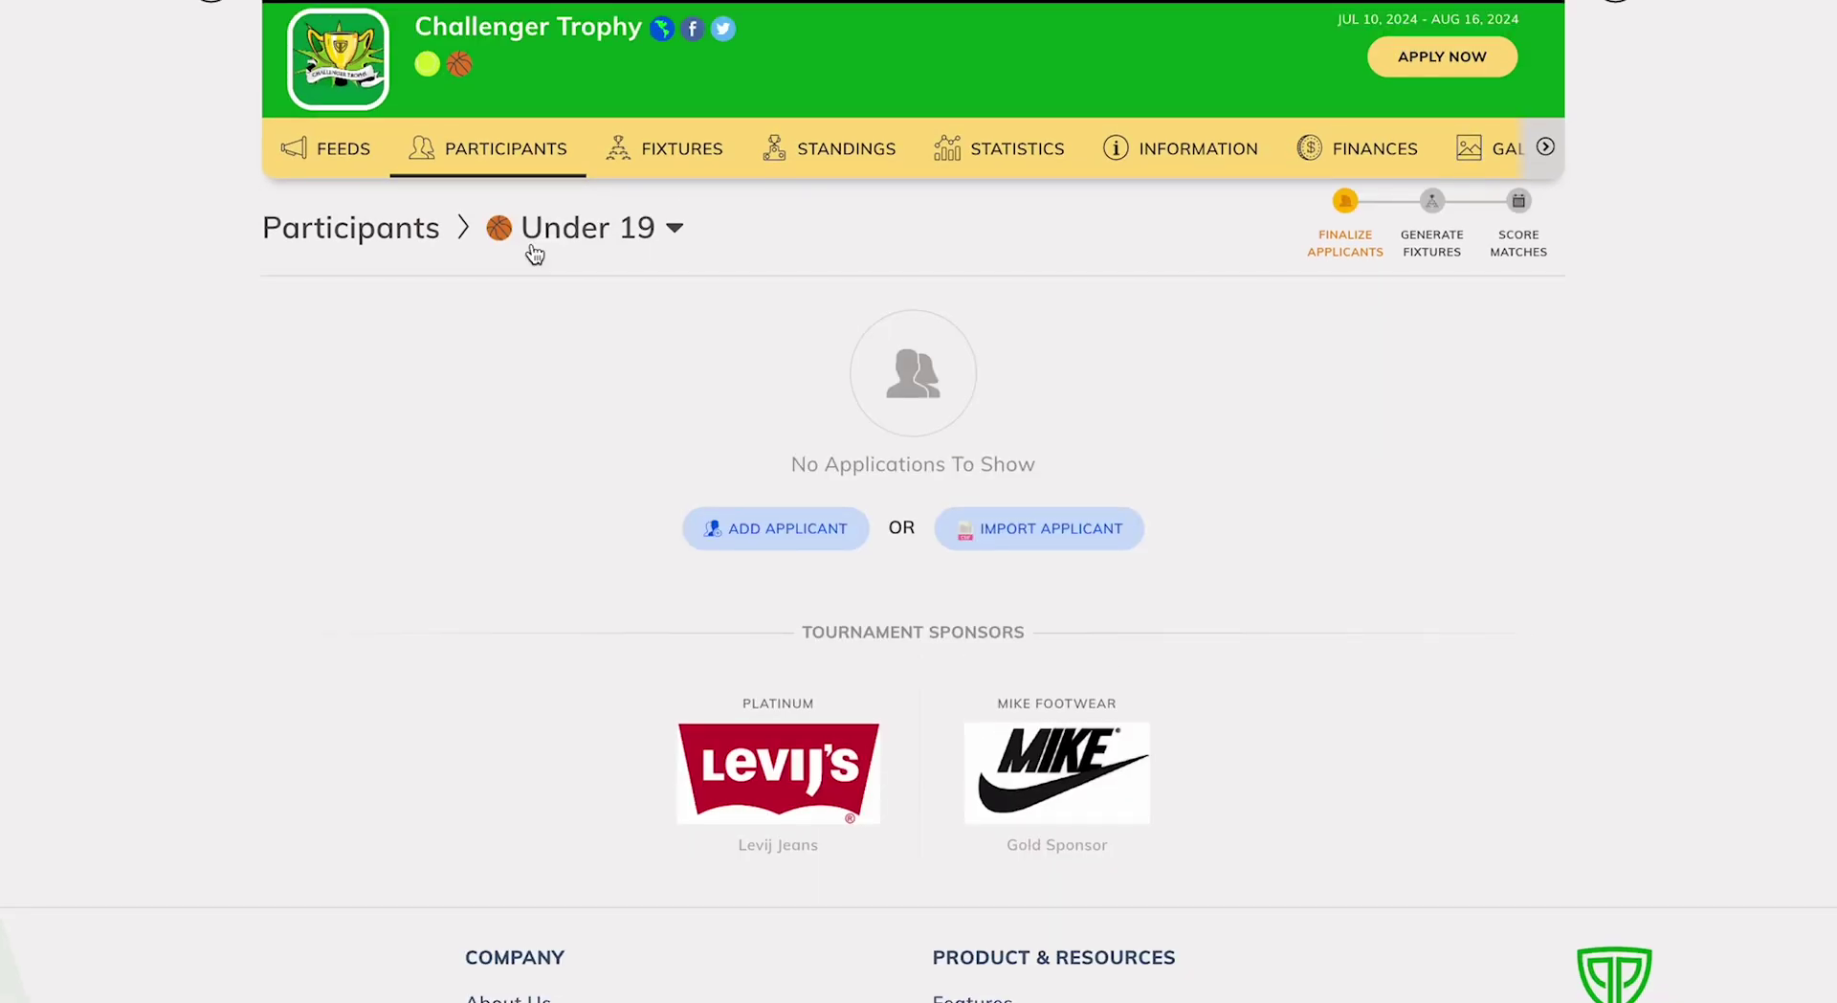
pyautogui.click(1048, 529)
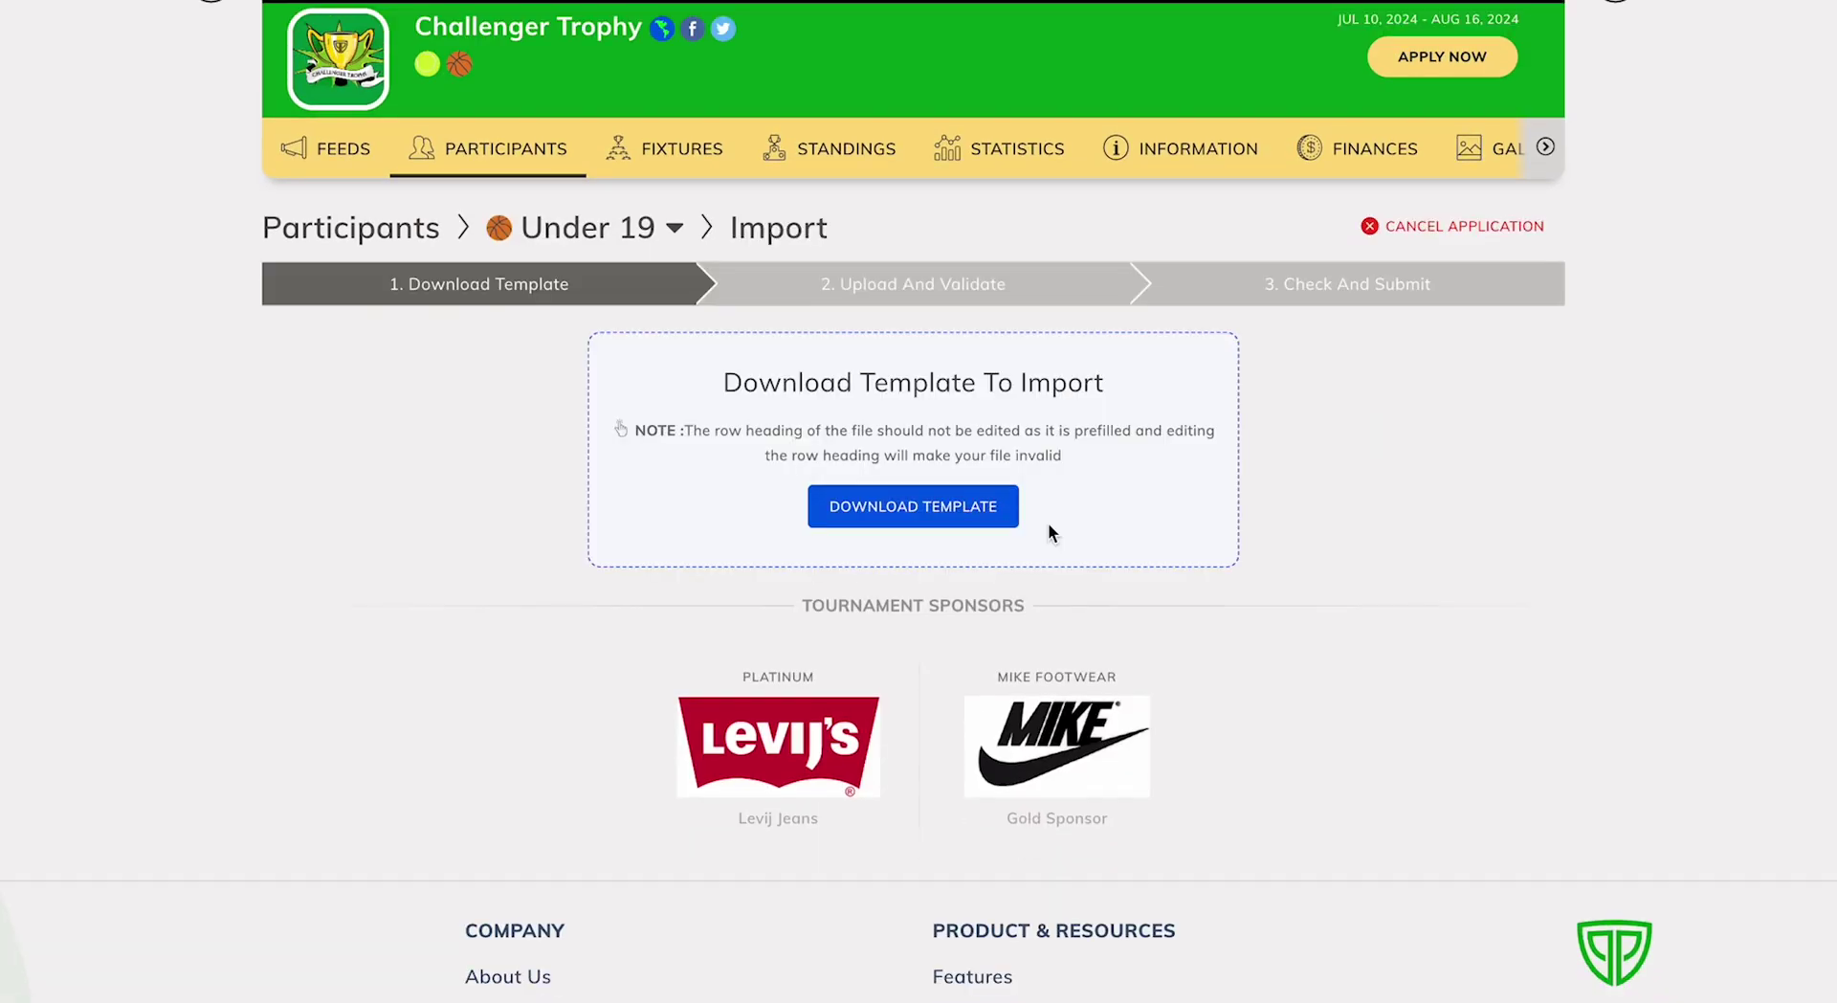
pyautogui.click(957, 507)
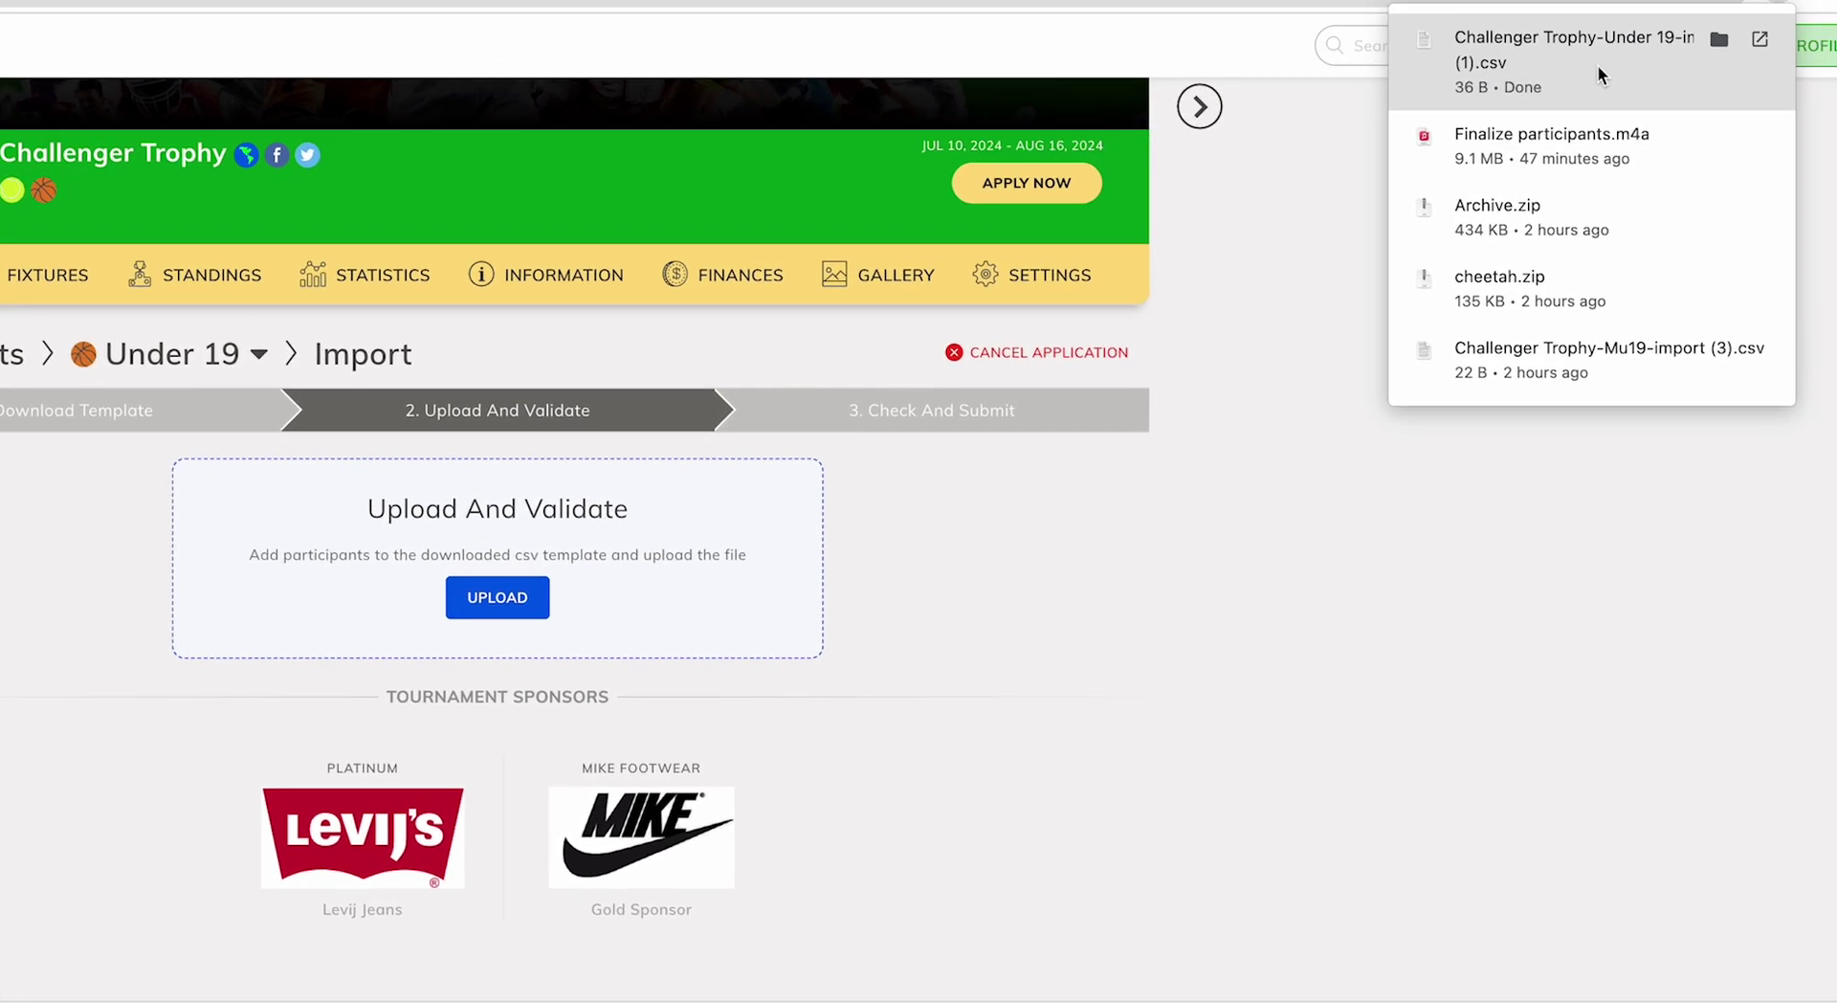
pyautogui.click(1569, 63)
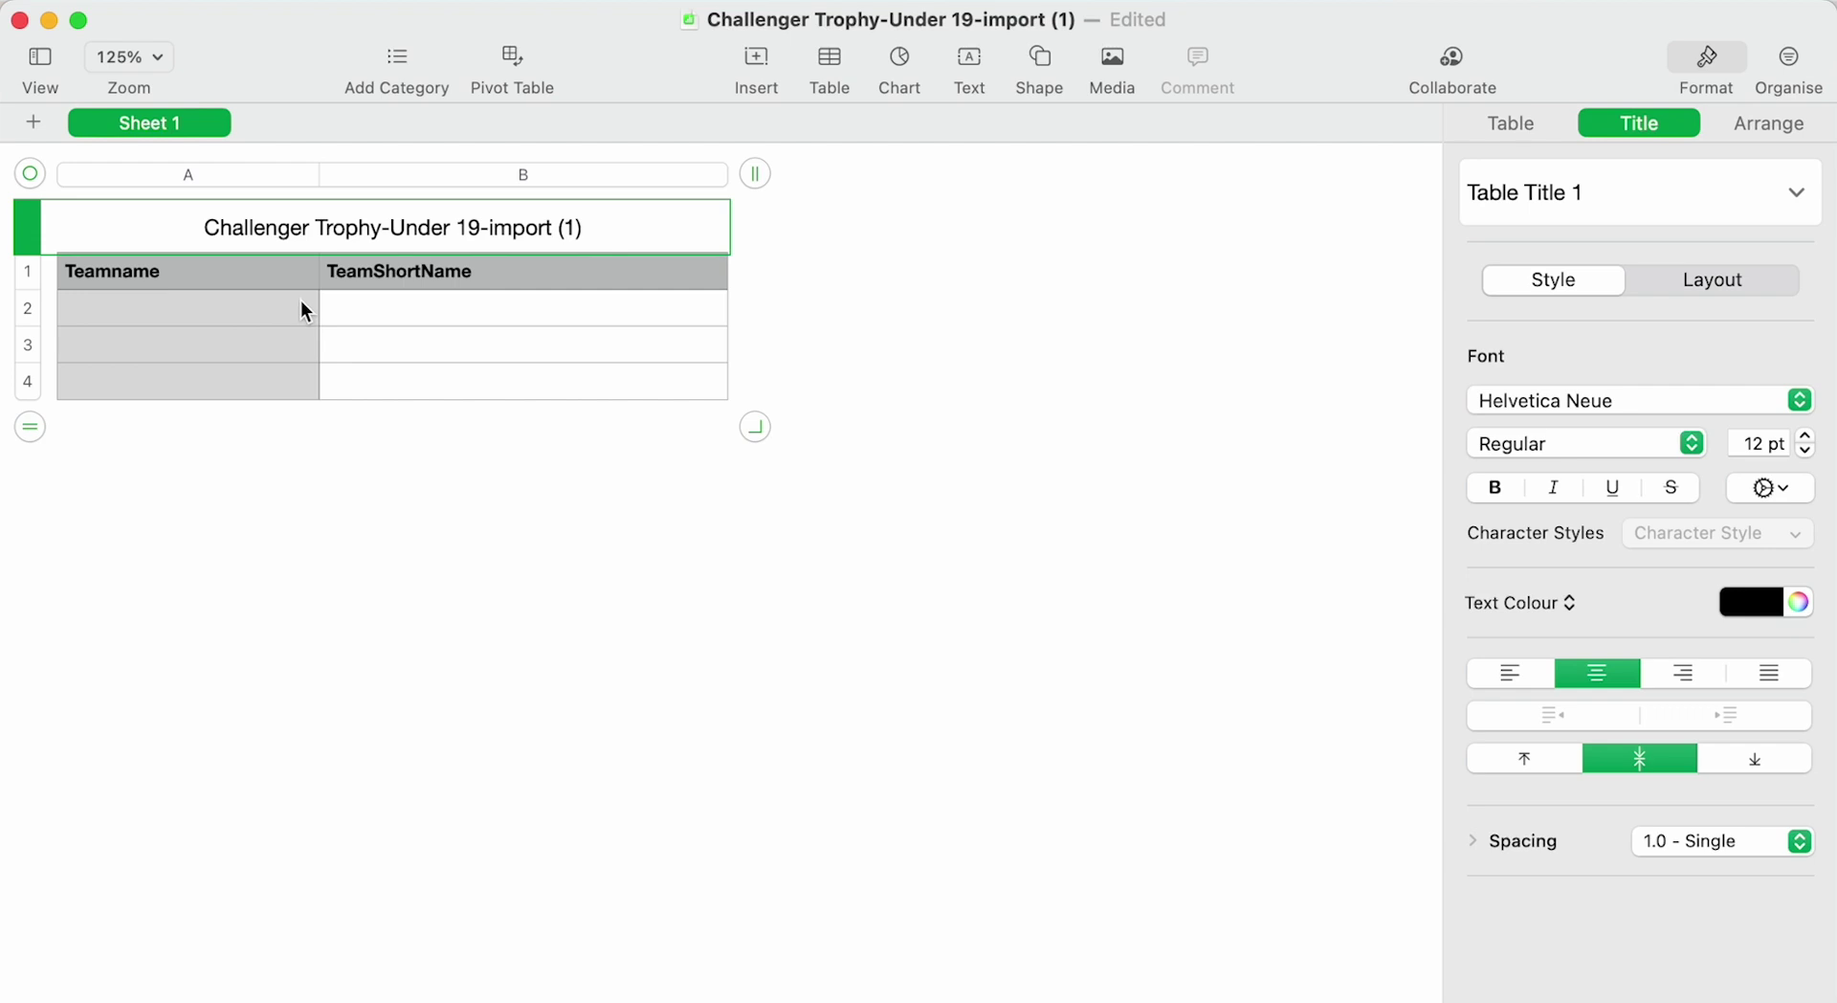
# Enter Eagle Team (ETM) and Gorilla Team (GTM) in rows 2–3 and export the template as CSV.
pyautogui.click(304, 310)
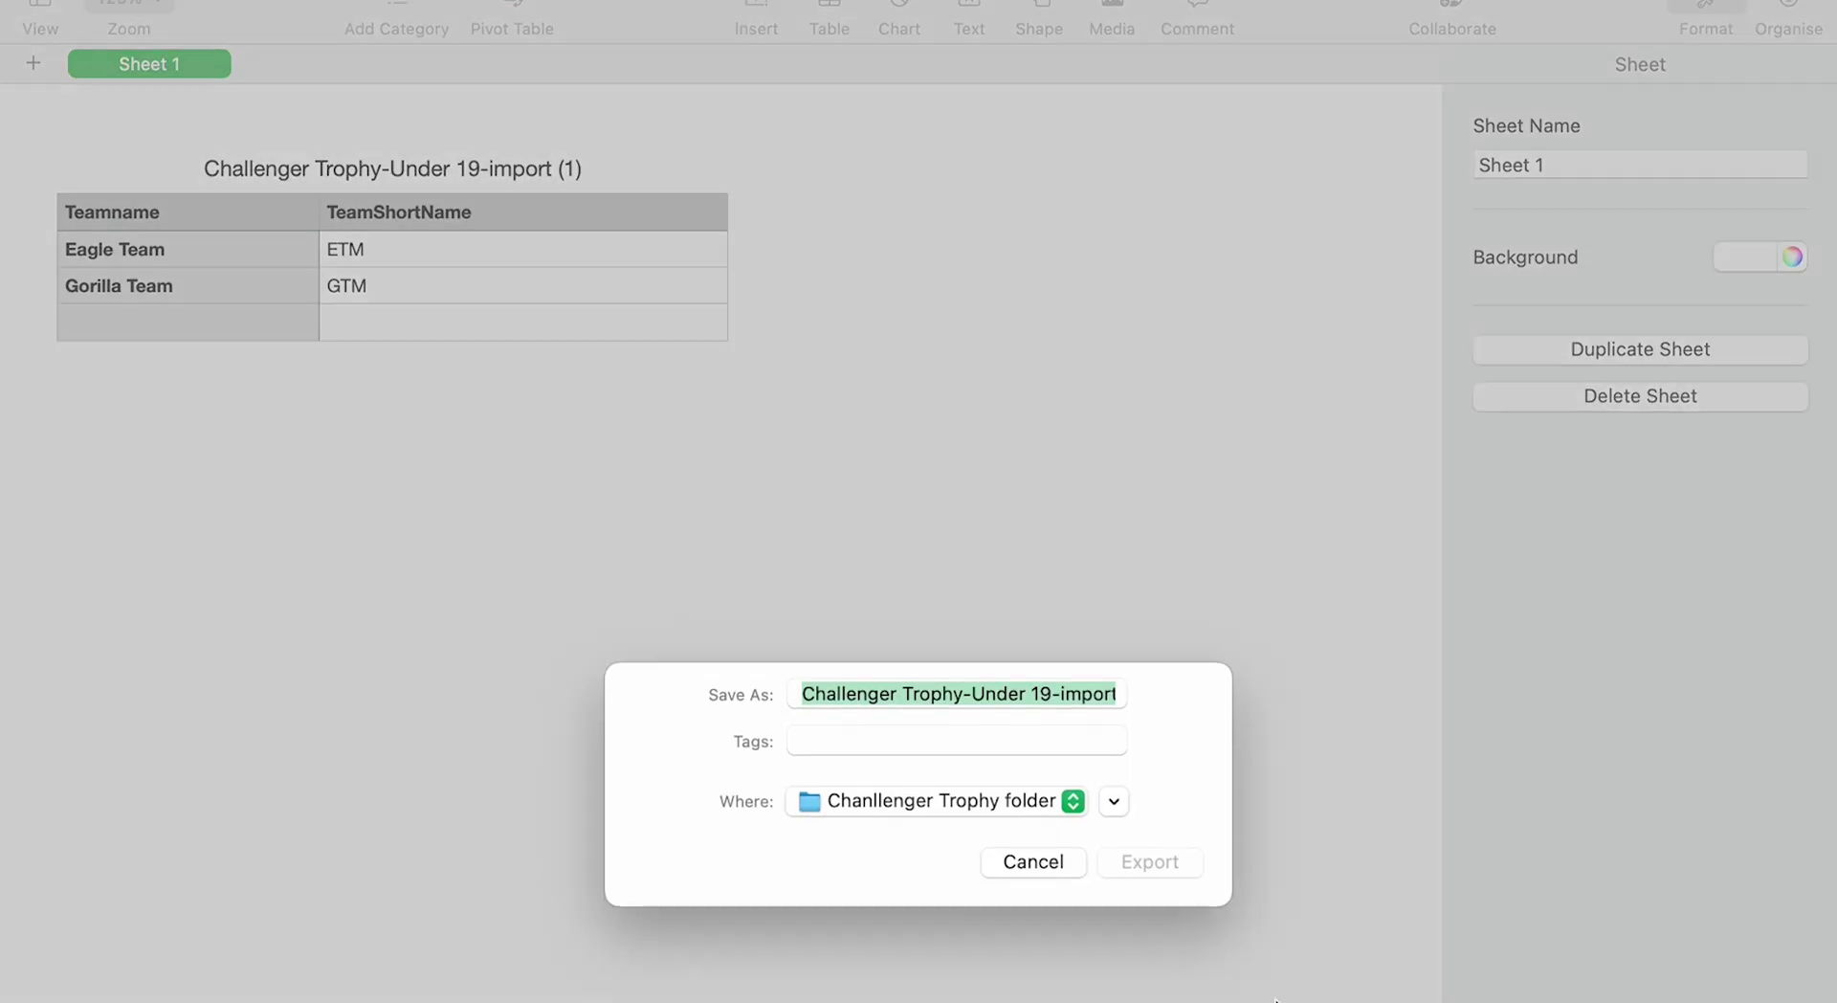
pyautogui.click(1148, 806)
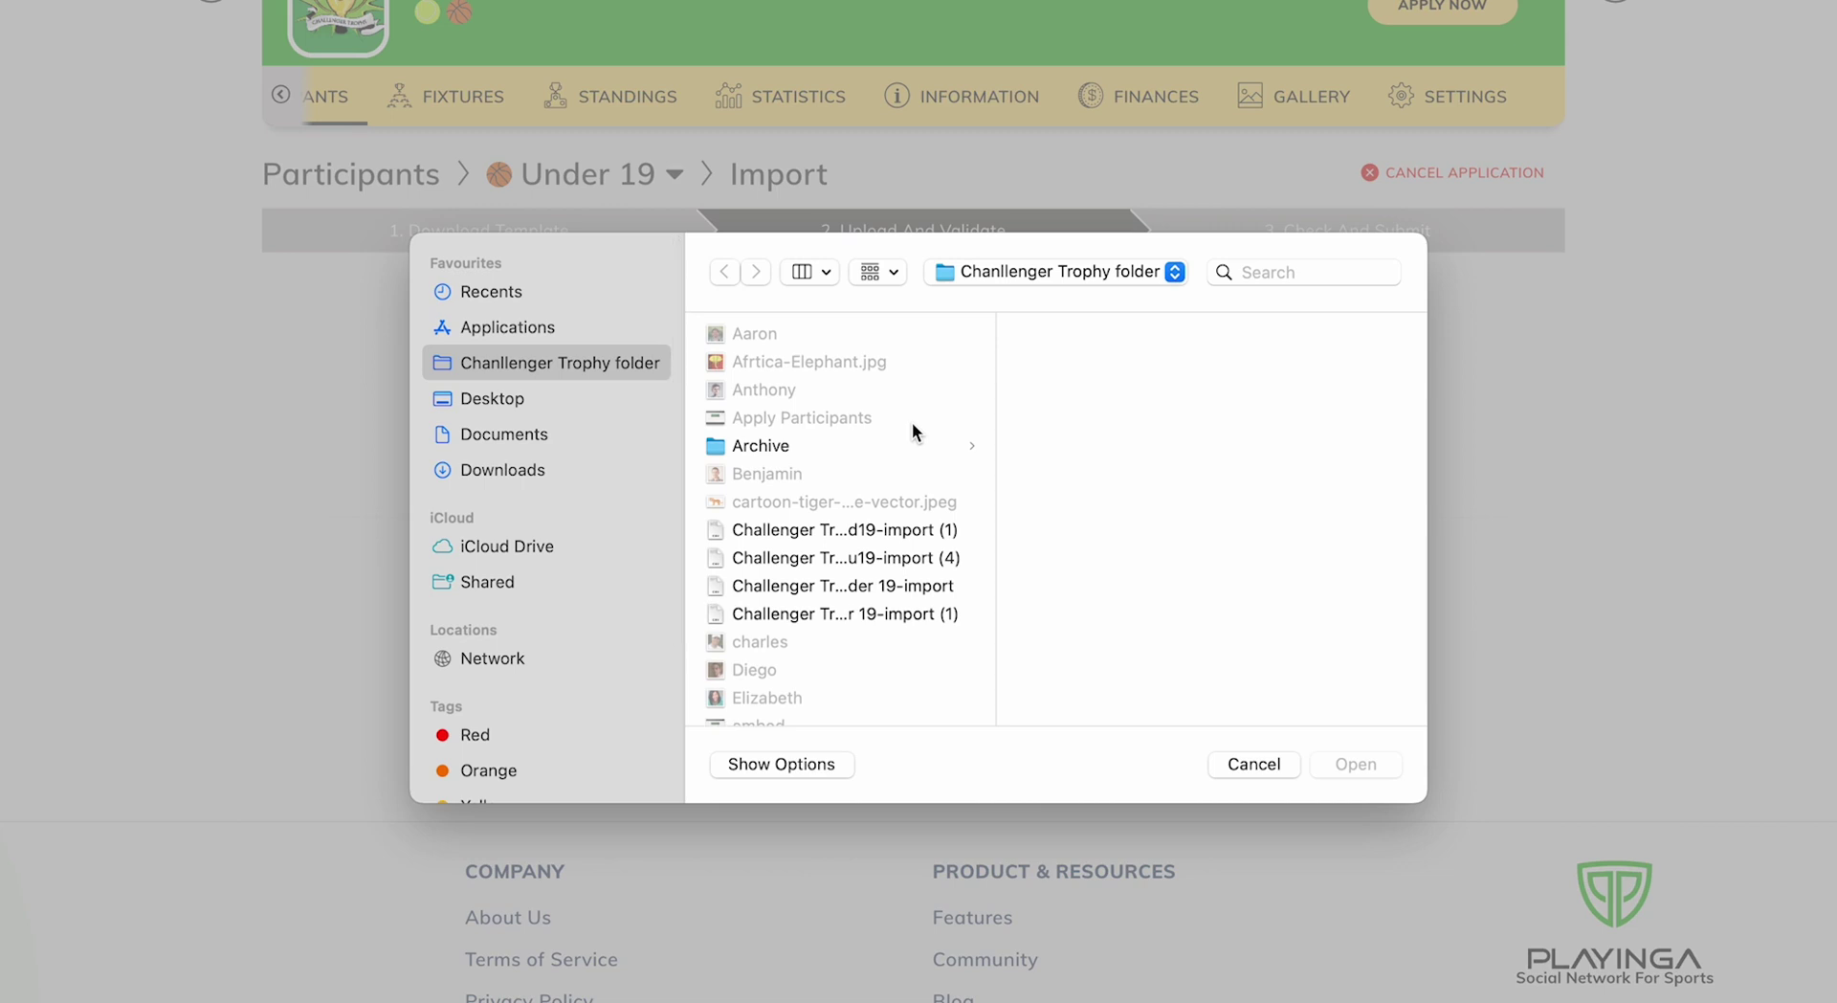
# Upload the Challenger Trophy-Under 19-import CSV file.
pyautogui.click(906, 575)
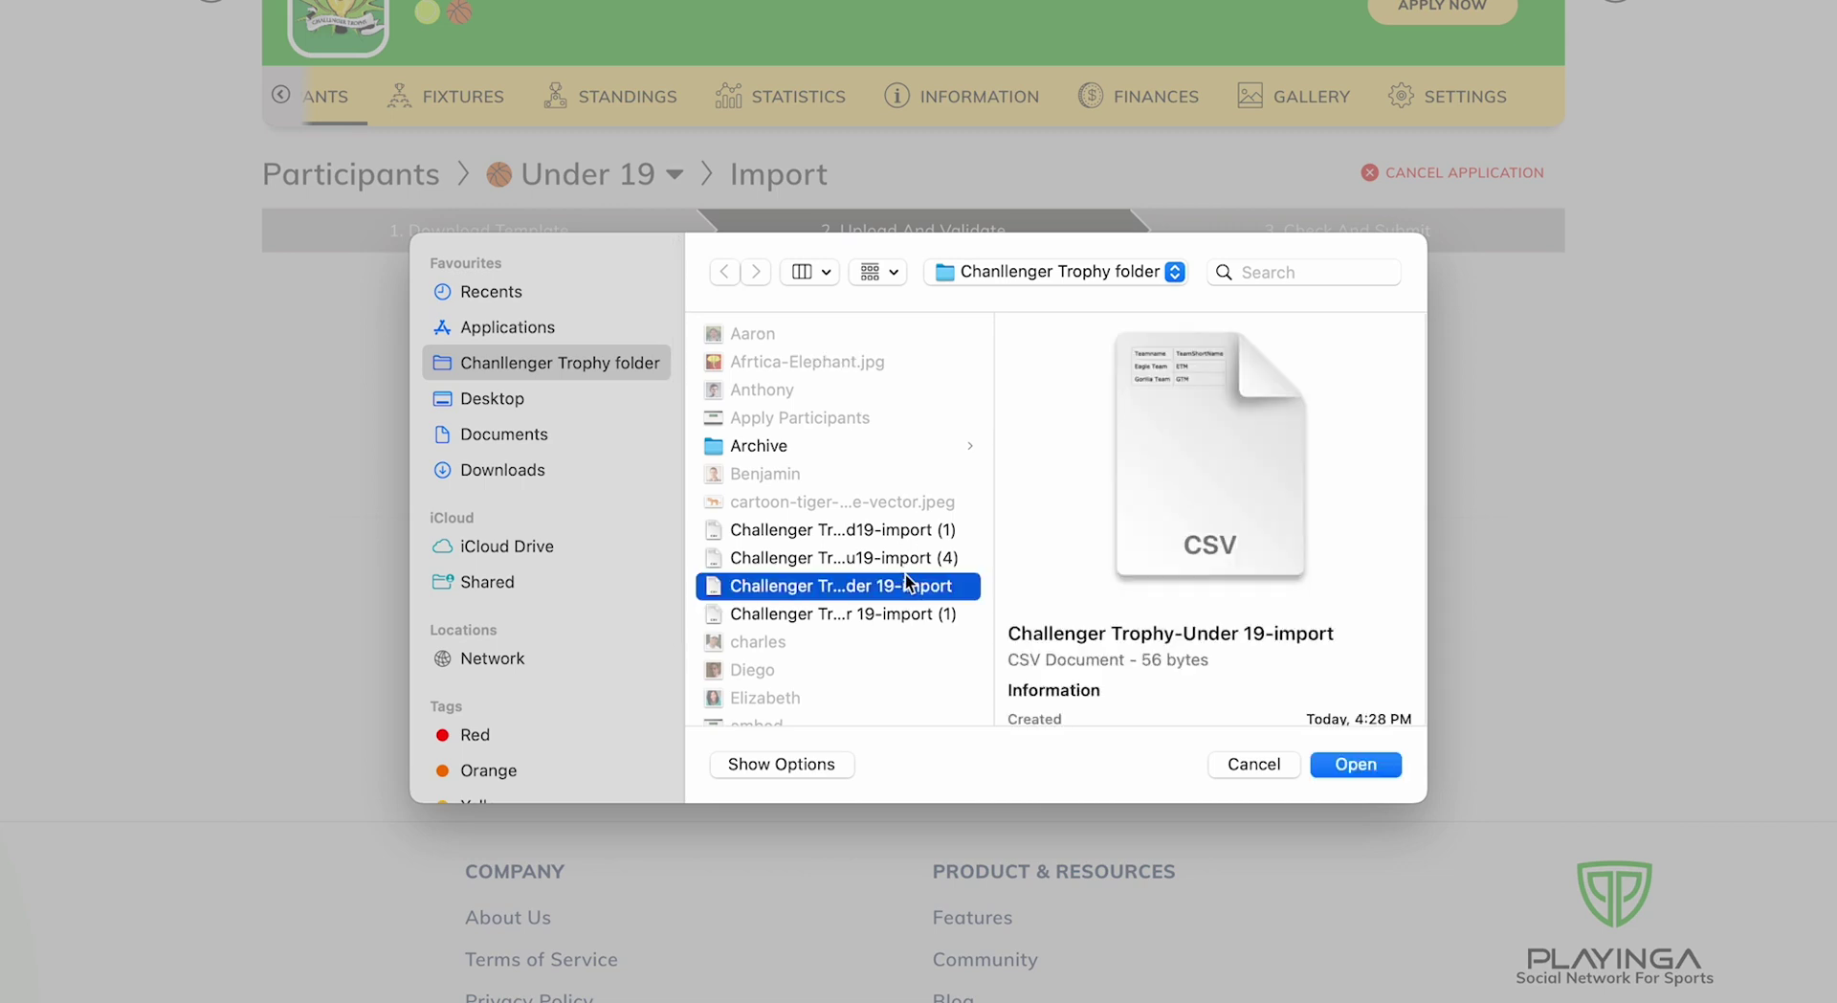
pyautogui.click(1356, 764)
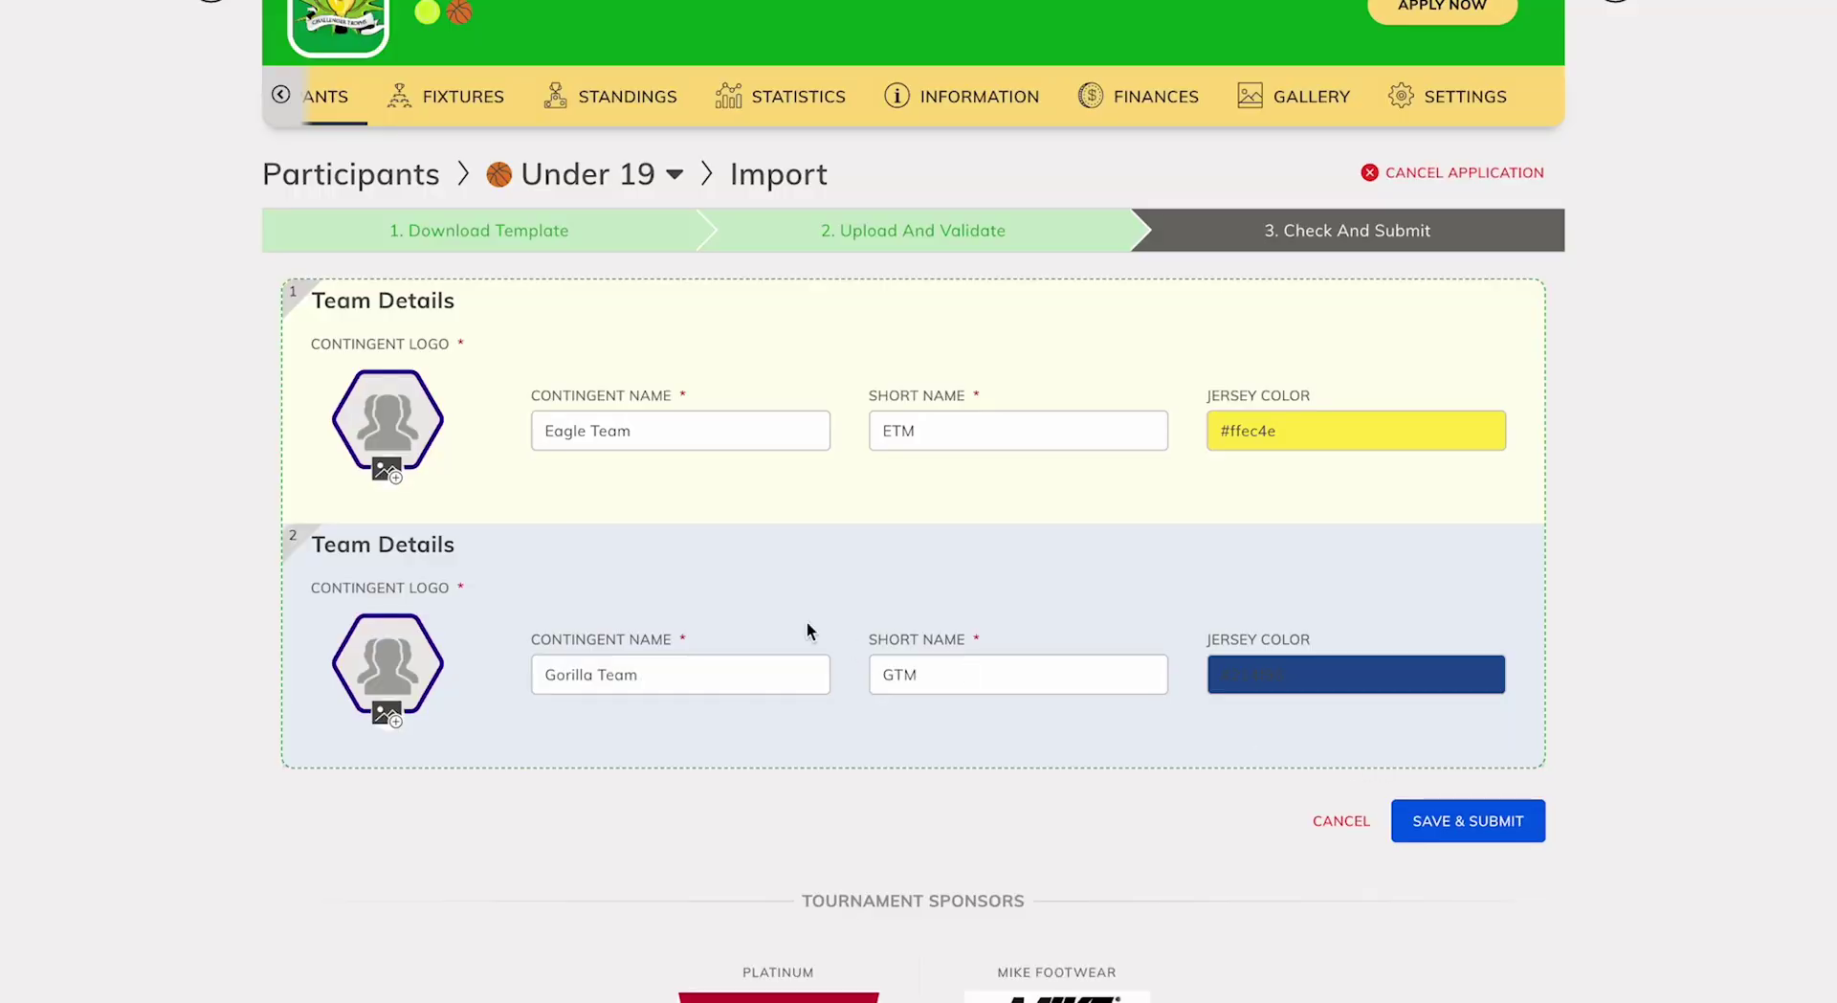